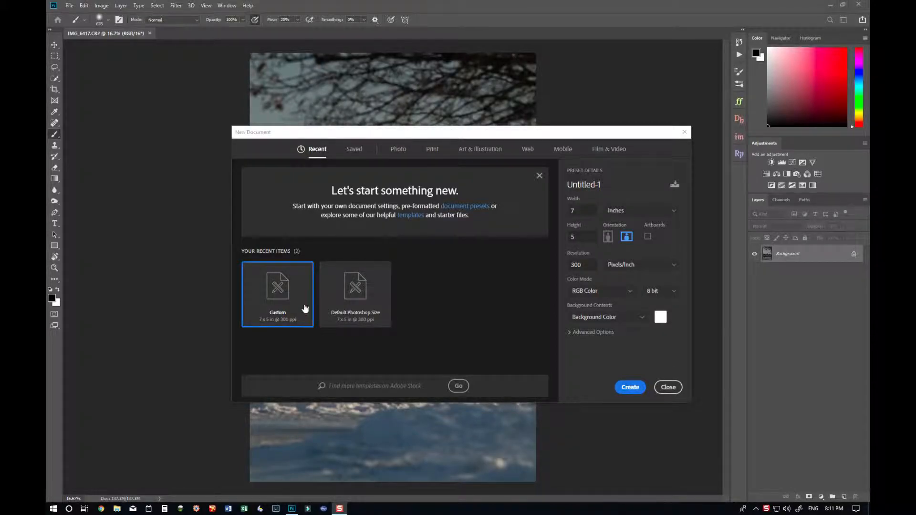
- Create a new 7 × 5 inch, 300 ppi document and fill its background with black, then with white
left_click(625, 388)
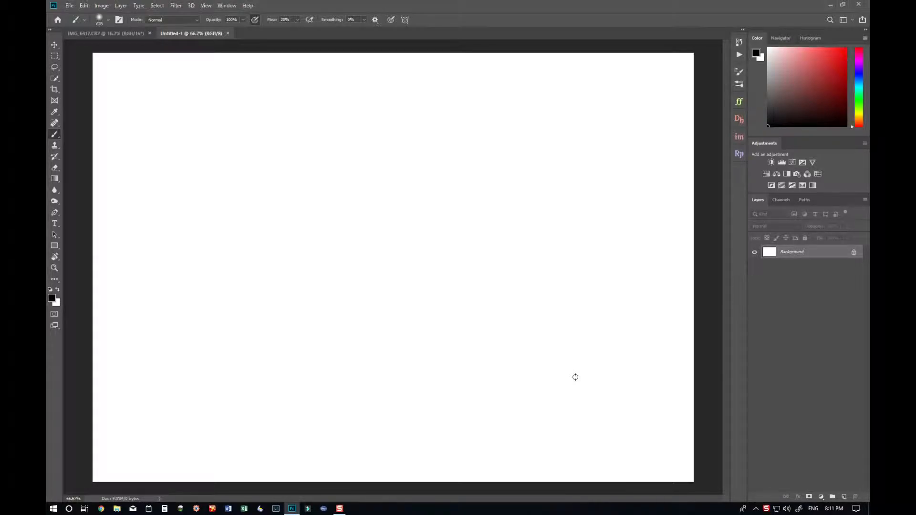
key("alt+BackSpace")
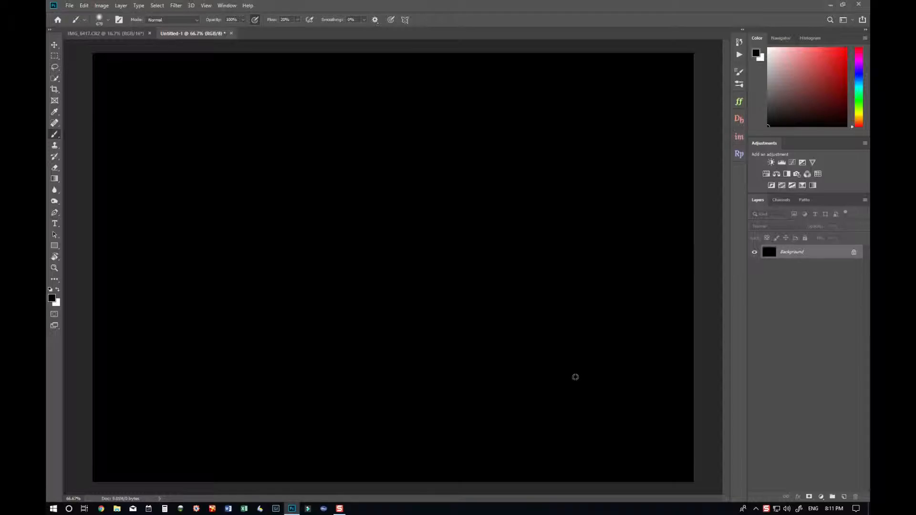
key("ctrl+BackSpace")
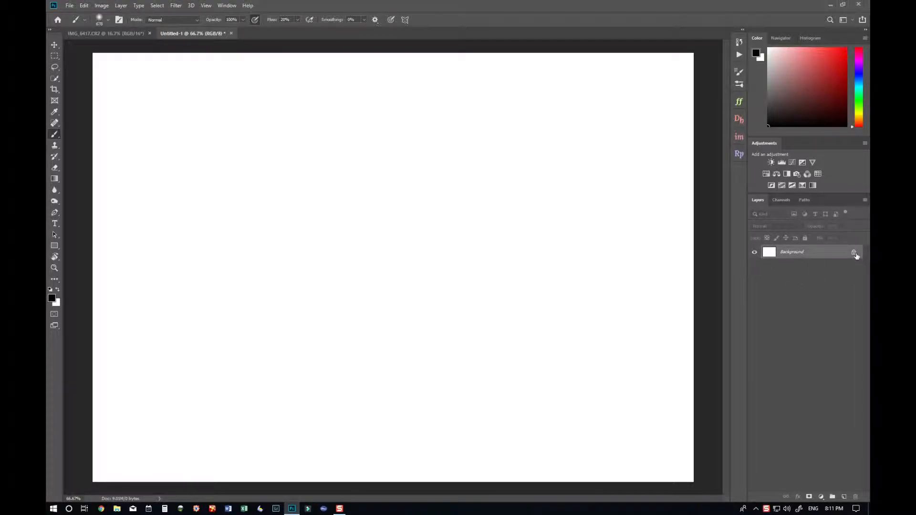
- Unlock the background layer and rename it White
left_click(854, 253)
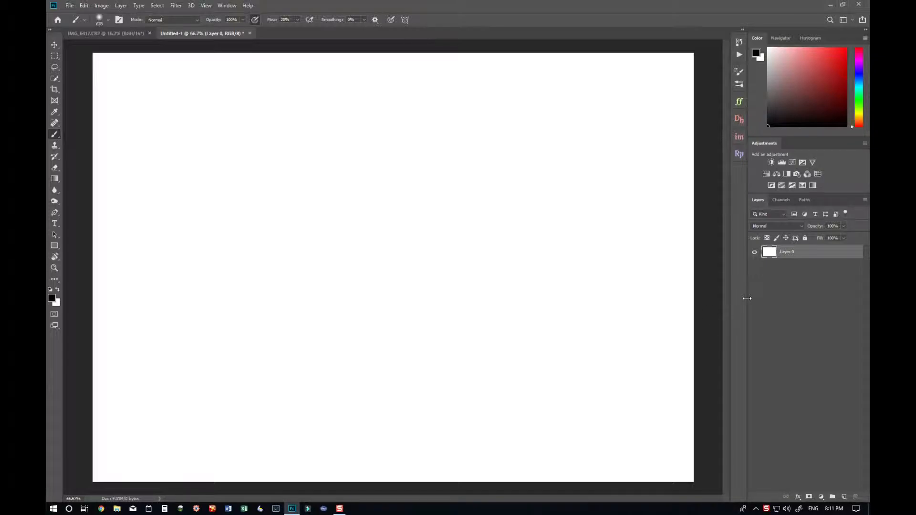
double_click(788, 255)
type("wHITE")
key("Return")
double_click(787, 252)
type("White")
key("Return")
- Toggle the White layer's visibility off and on several times
left_click(754, 253)
left_click(754, 252)
left_click(754, 258)
left_click(754, 257)
left_click(754, 257)
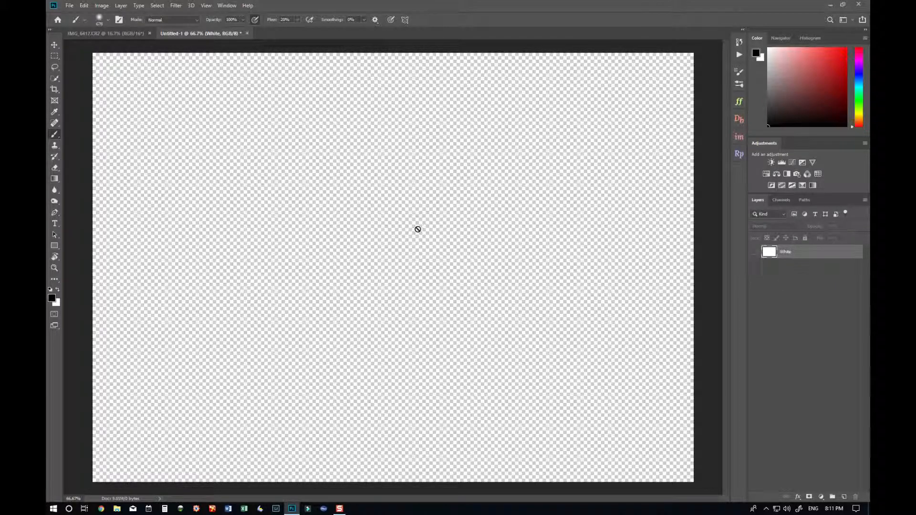
left_click(754, 252)
- Decrease the brush size in repeated steps
key("bracketleft")
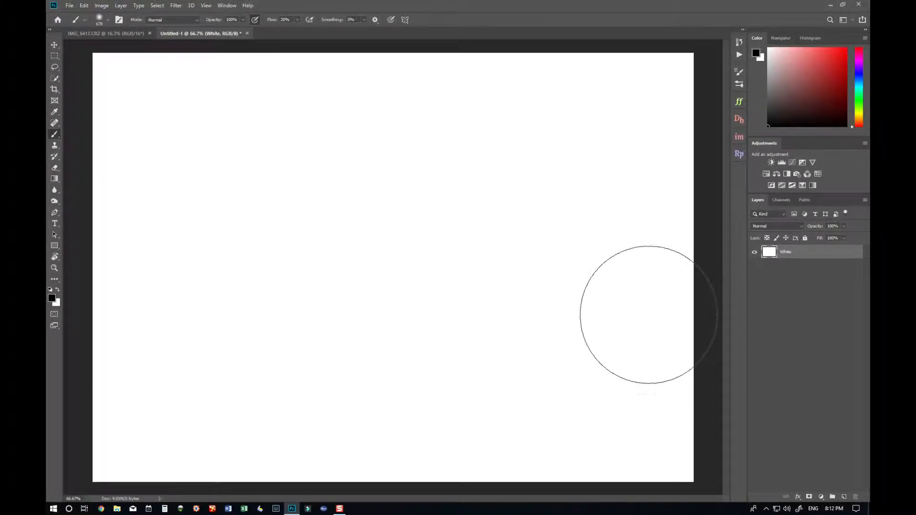
key("bracketleft")
key("bracketleft")
key("bracketleft")
key("bracketleft")
key("bracketleft")
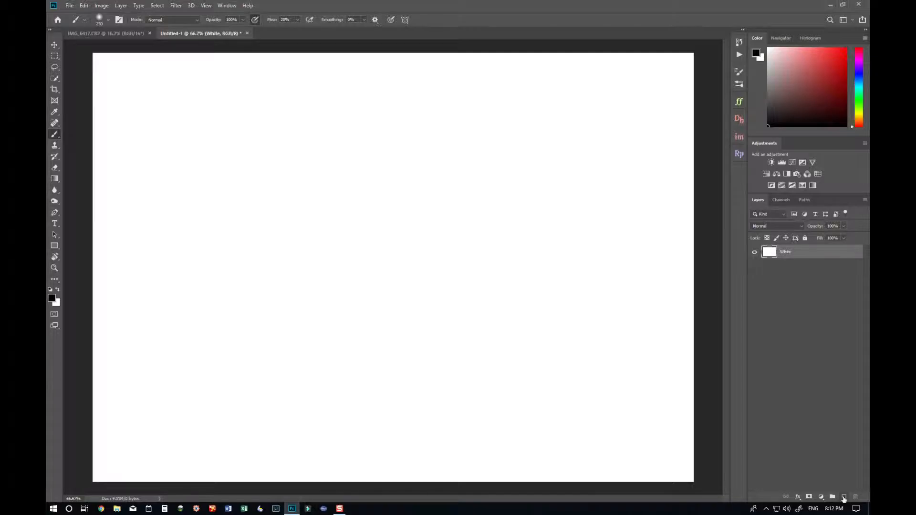
- Add a new layer, fill it with pure red, and rename it Red
left_click(843, 497)
left_click(845, 48)
key("alt+BackSpace")
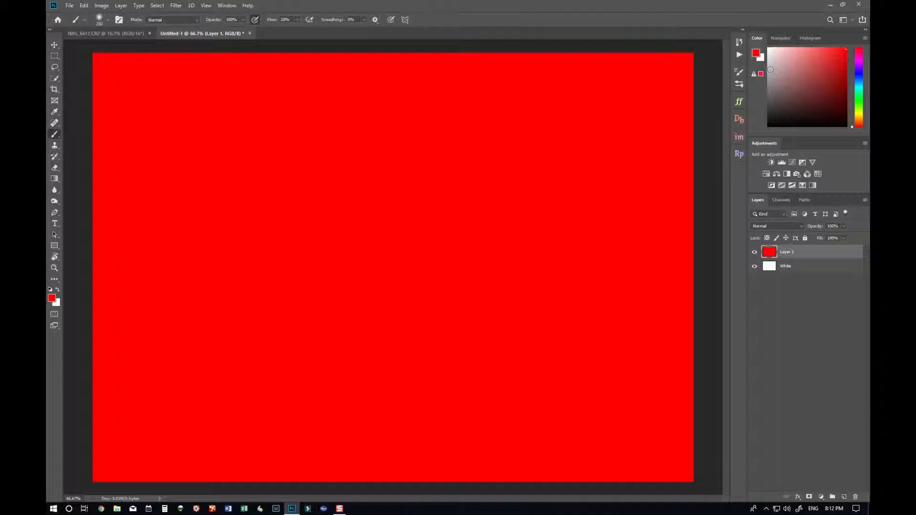
double_click(788, 252)
type("Red")
key("Return")
- Toggle the Red layer's visibility, then move Red below White and back above it
left_click(755, 253)
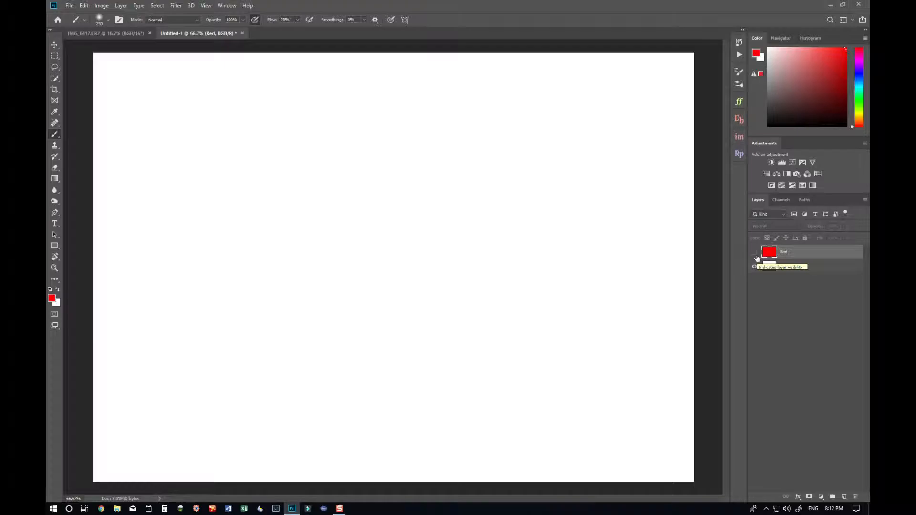
left_click(754, 253)
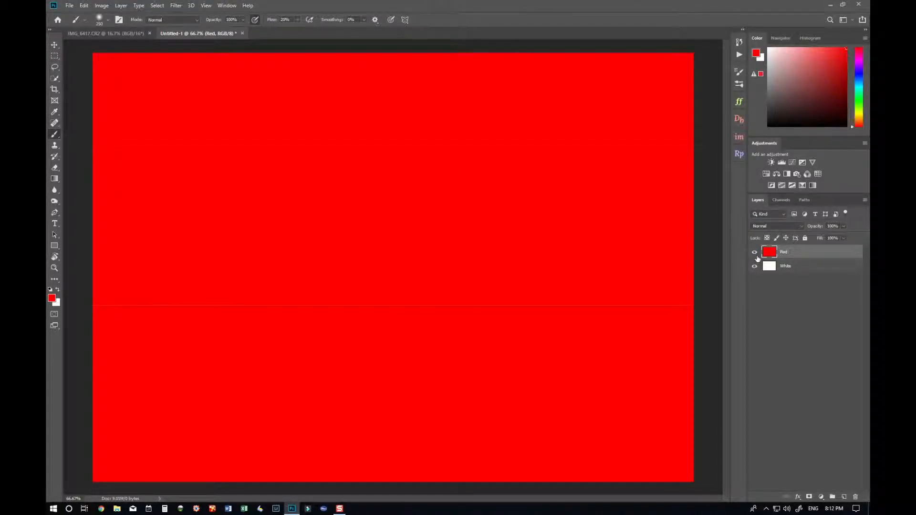
mouse_move(817, 253)
left_mouse_down()
mouse_move(817, 280)
mouse_move(823, 256)
mouse_move(823, 283)
mouse_move(823, 270)
left_mouse_up()
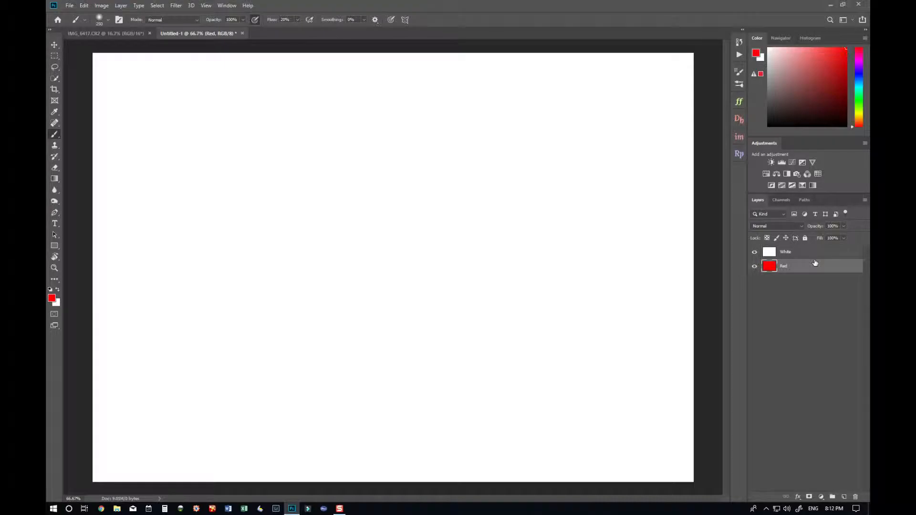
left_click_drag(813, 254, 817, 271)
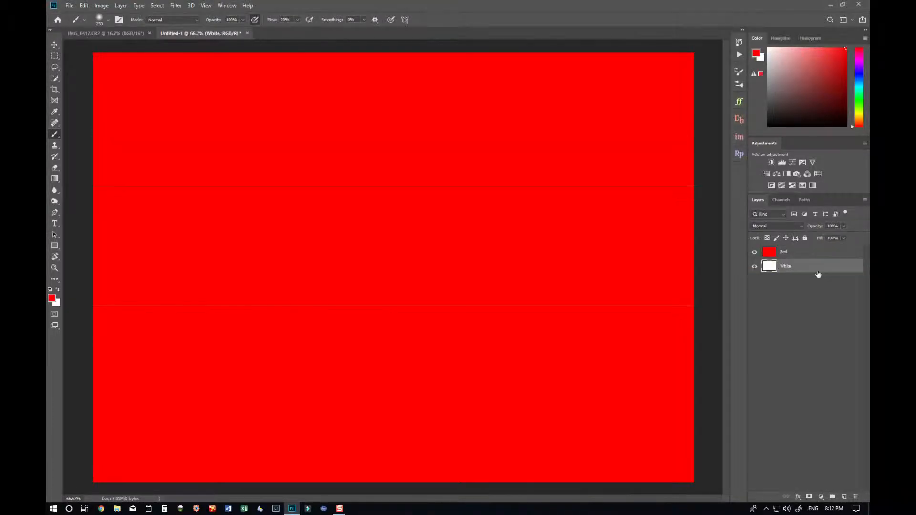
- Delete the Red layer and undo the deletion
left_click(794, 253)
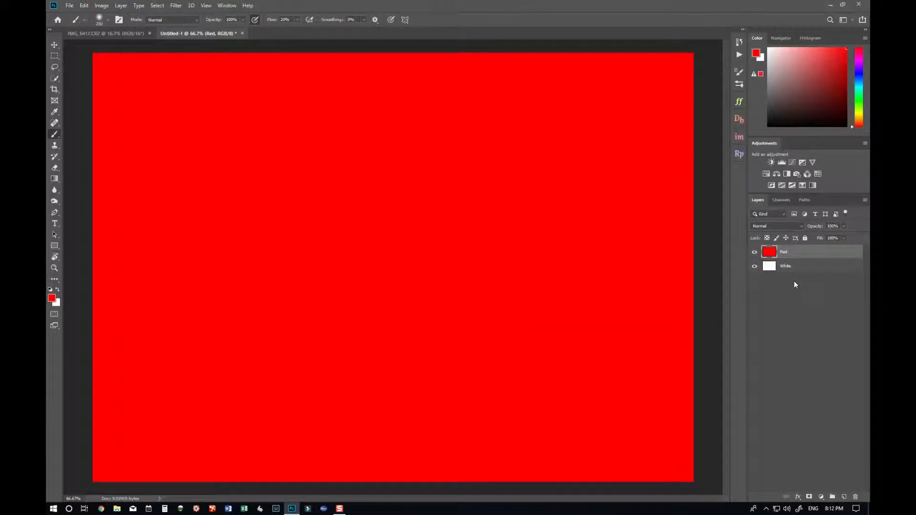
left_click_drag(811, 253, 855, 495)
key("ctrl+z")
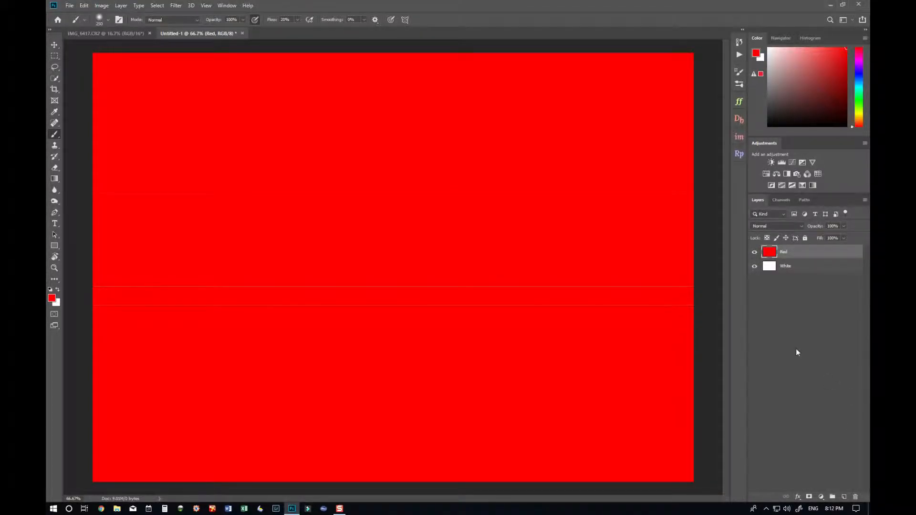
- Select the Red layer again, delete it and undo that deletion
left_click(800, 266)
left_click(807, 253)
key("Delete")
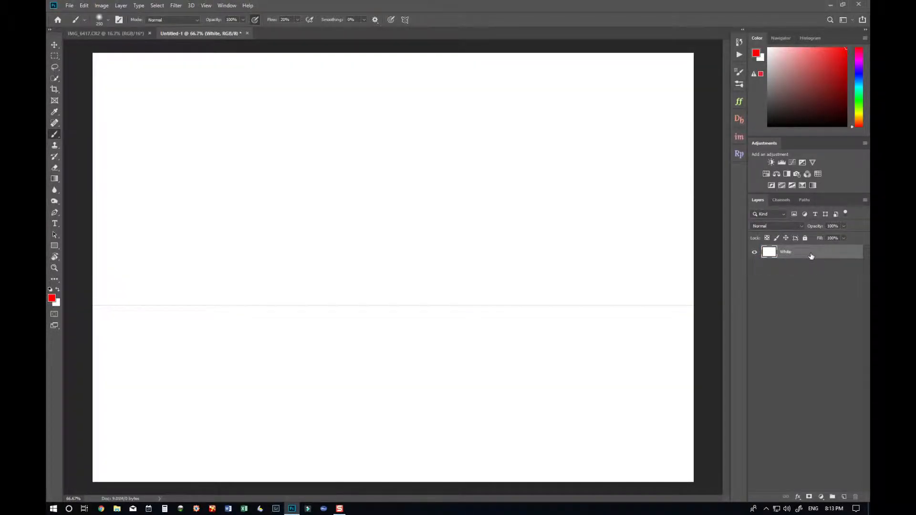
key("ctrl+z")
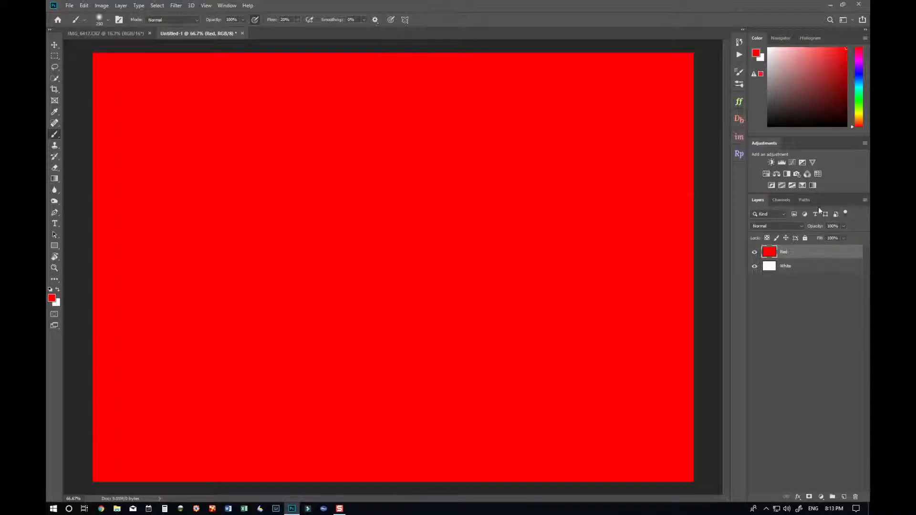
- Lower the Red layer's opacity to 0%
left_click(834, 226)
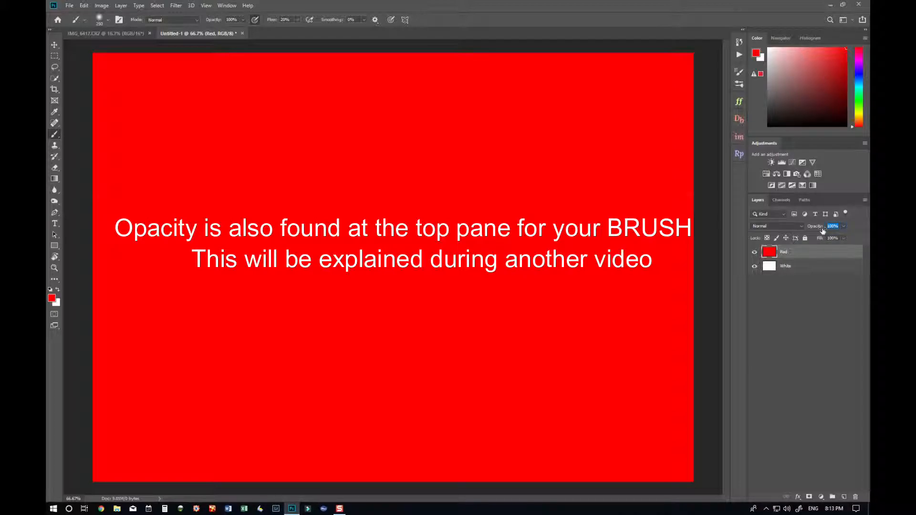
left_click(842, 227)
left_click_drag(843, 235, 822, 237)
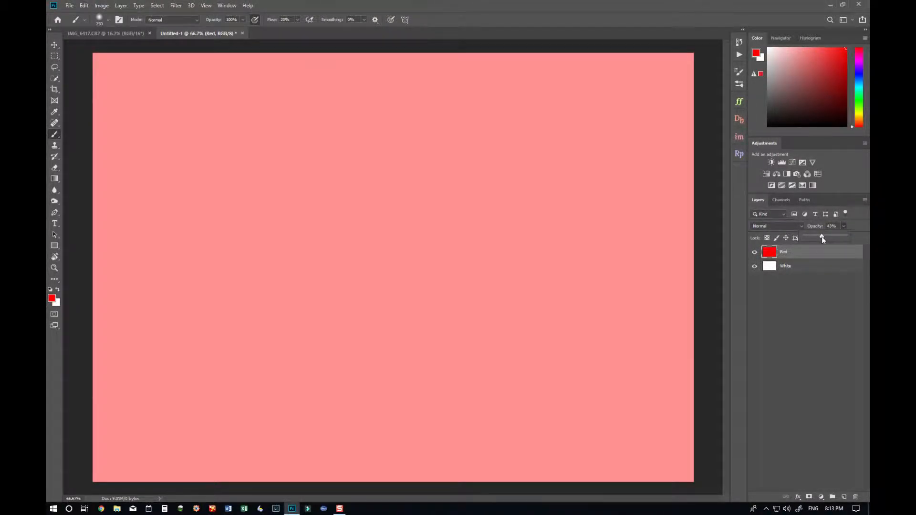
left_click_drag(821, 237, 731, 238)
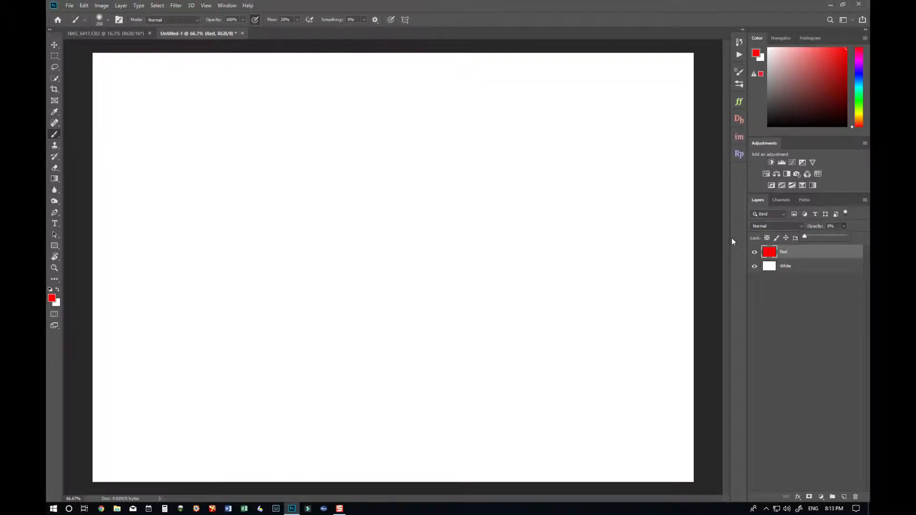
left_click(805, 299)
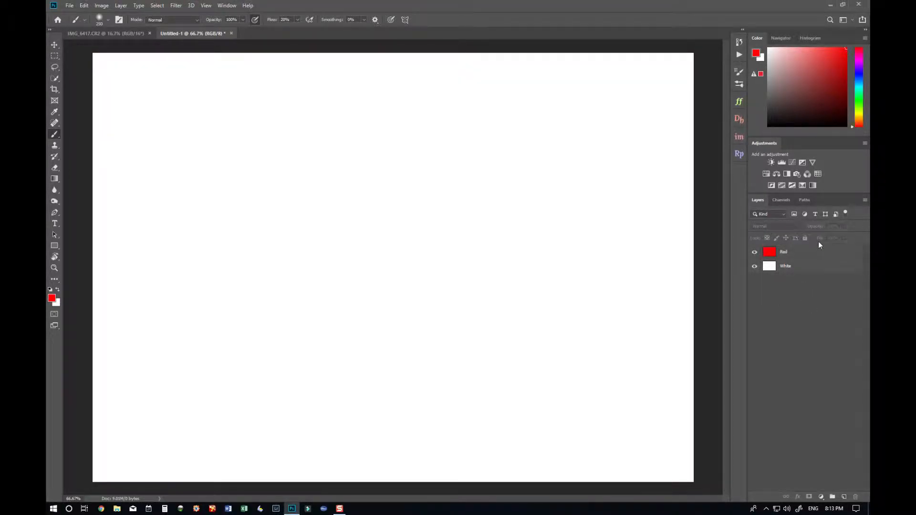
left_click(816, 248)
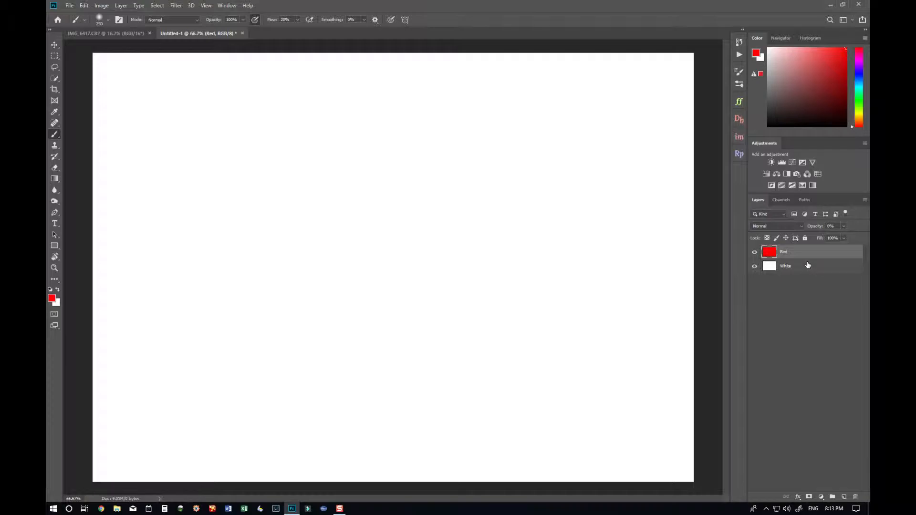
- Toggle the Red layer's visibility repeatedly and restore its opacity to 100%
left_click(754, 255)
left_click(754, 255)
left_click(754, 256)
left_click(753, 255)
left_click(754, 255)
left_click(754, 255)
left_click(754, 255)
left_click(754, 256)
left_click(754, 256)
left_click(754, 256)
left_click(754, 256)
left_click(754, 255)
left_click(754, 256)
left_click_drag(813, 231, 863, 230)
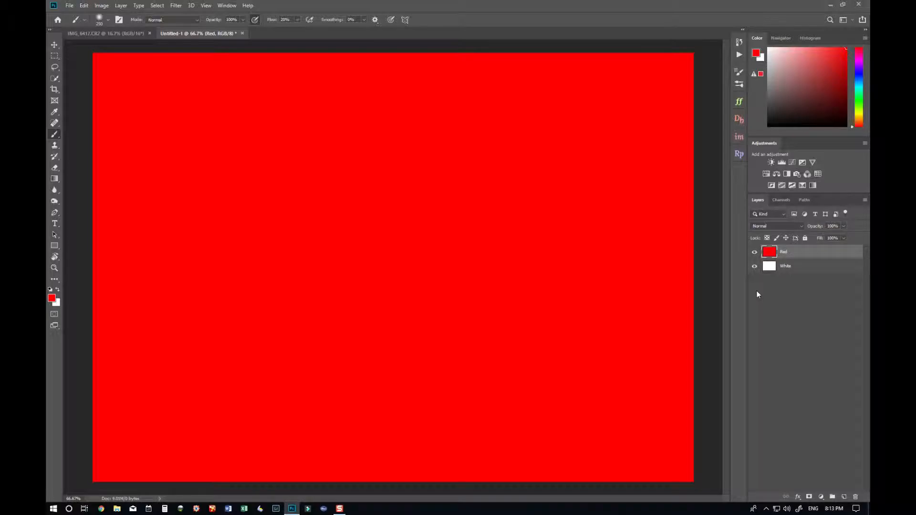
- Add a new layer on top, fill it with bright green, and rename it Green
left_click(844, 496)
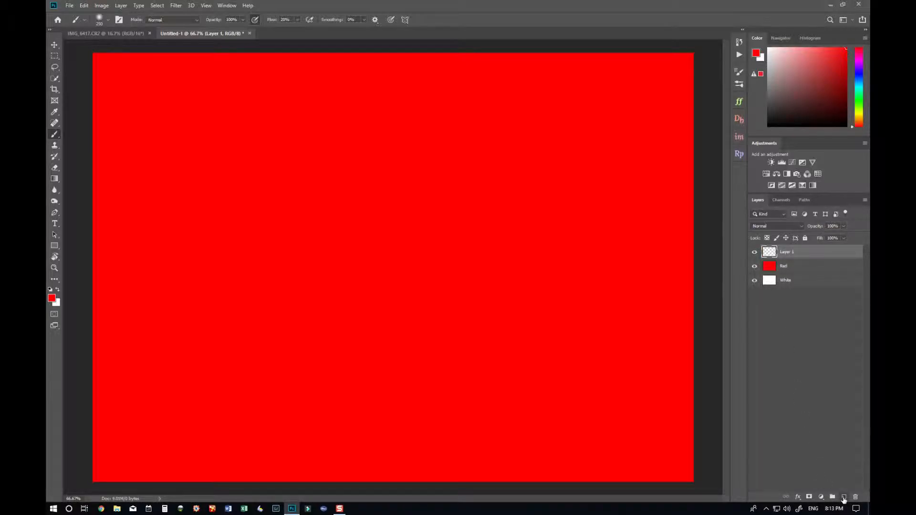
left_click(858, 97)
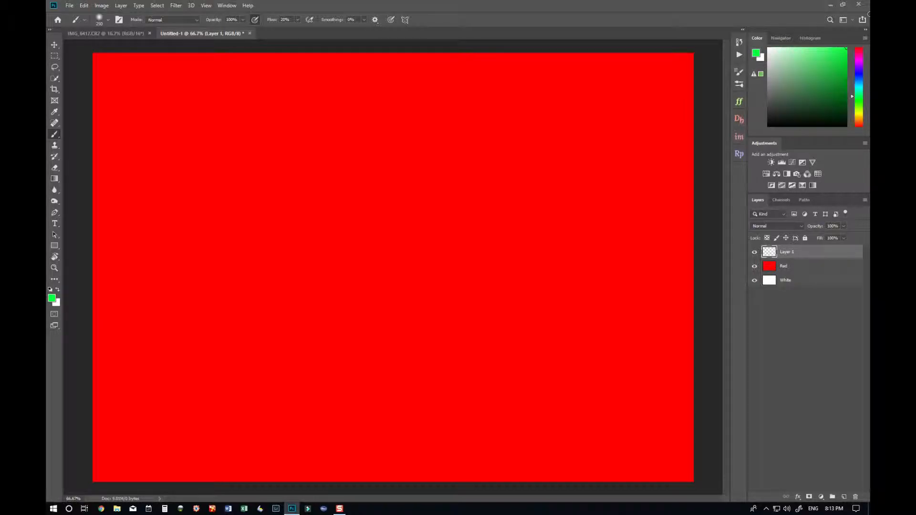
key("alt+BackSpace")
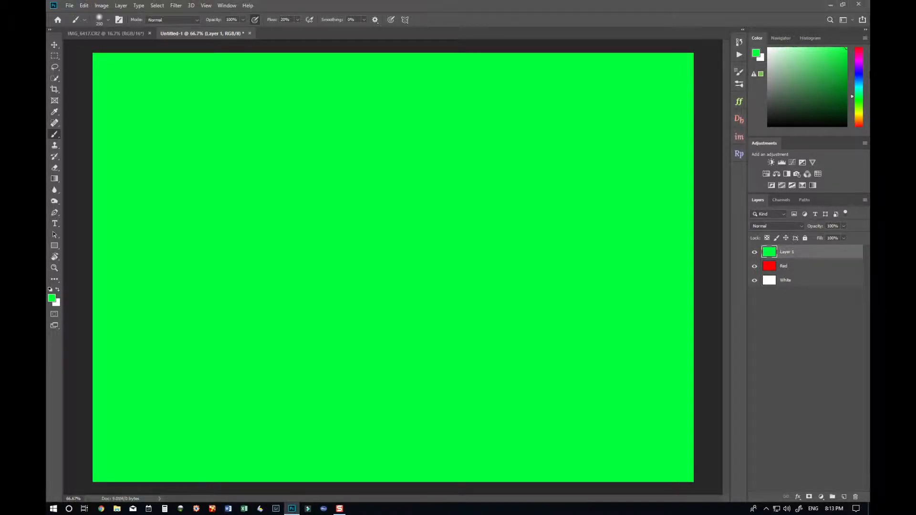
double_click(784, 251)
type("Green")
key("Return")
- Select all three layers, group them and ungroup them again
left_click(809, 268, "ctrl")
left_click(812, 283, "ctrl")
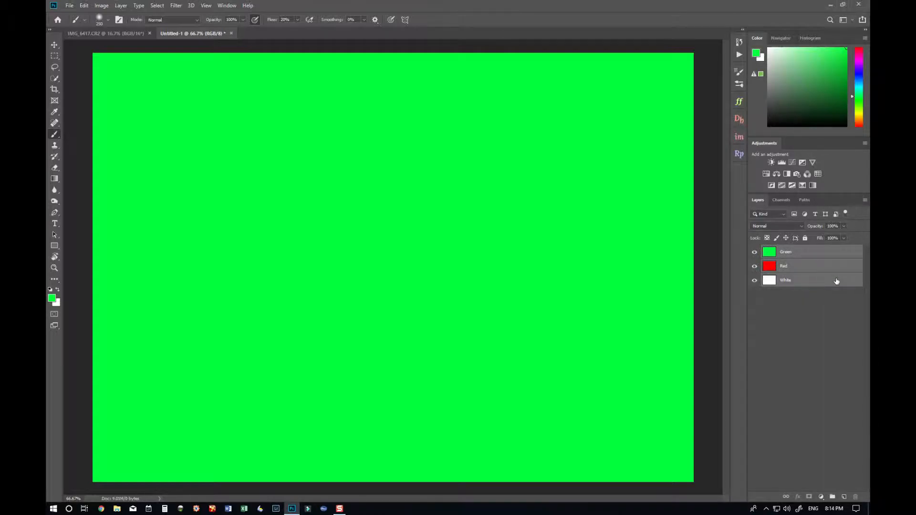
key("ctrl+g")
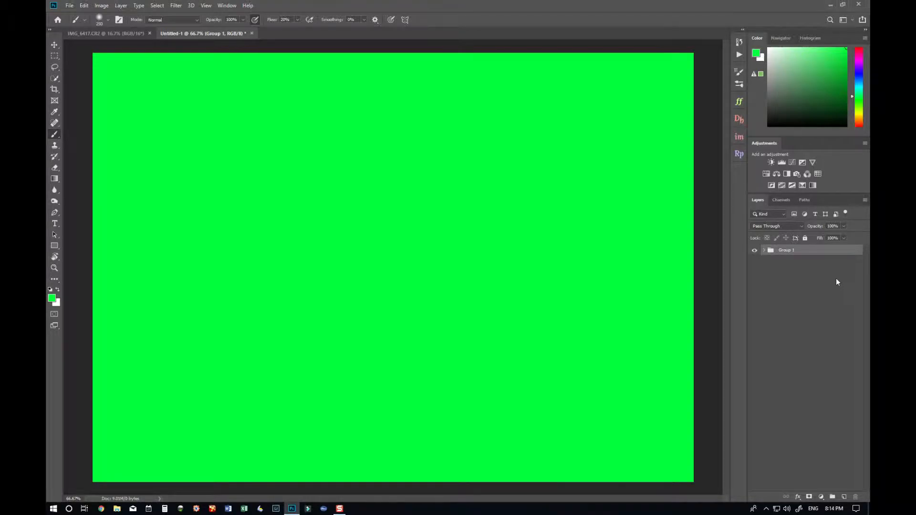
key("ctrl+shift+g")
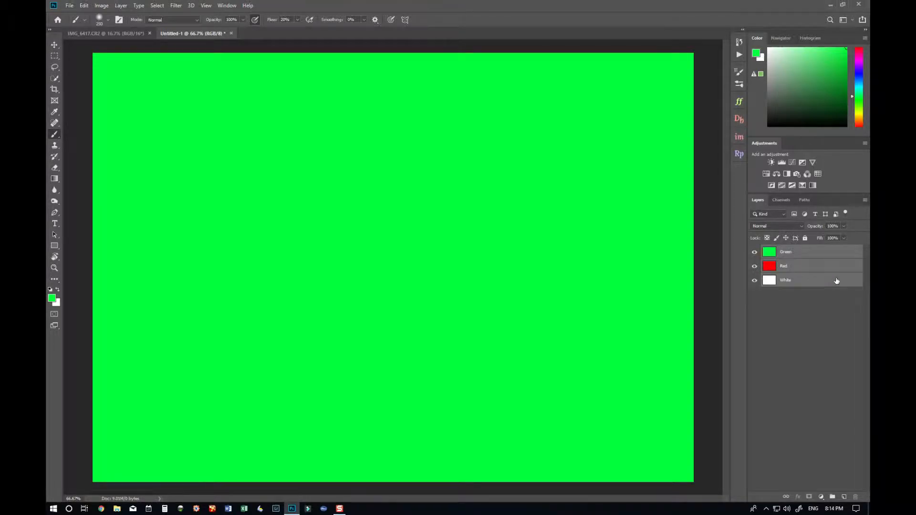
- Put the three selected layers into a new group named Layers
left_click_drag(804, 253, 834, 498)
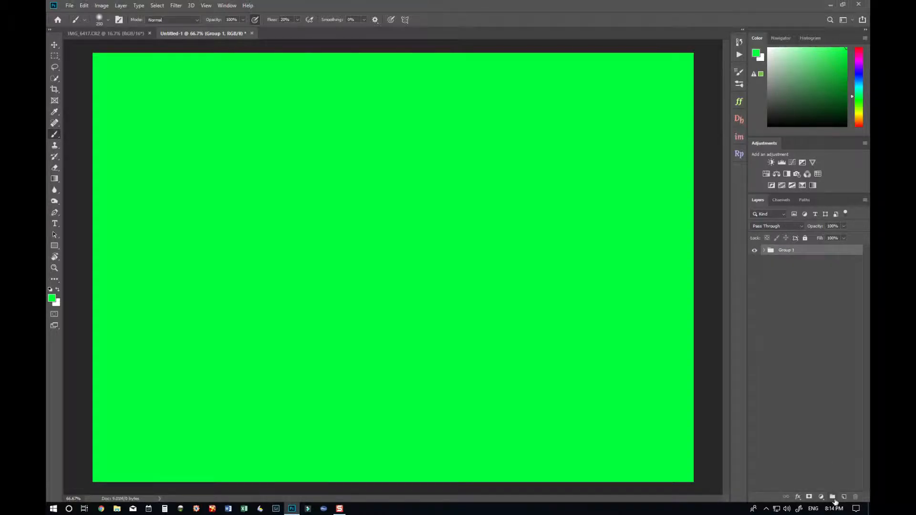
double_click(789, 252)
type("Layers")
key("Return")
- Toggle the Layers group's visibility and expand the group
left_click(753, 252)
left_click(754, 252)
left_click(754, 251)
left_click(763, 250)
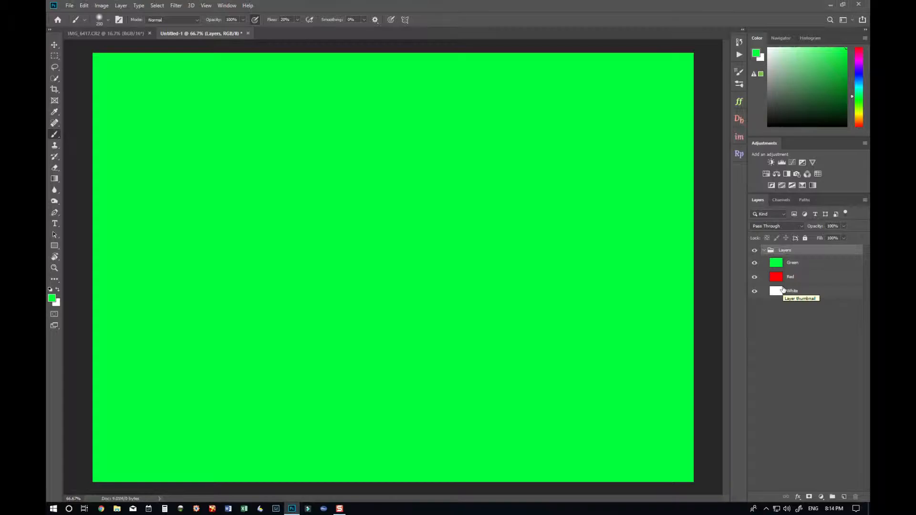
- Move the Green layer down one level and move the White layer to the top of the group
left_click(813, 263)
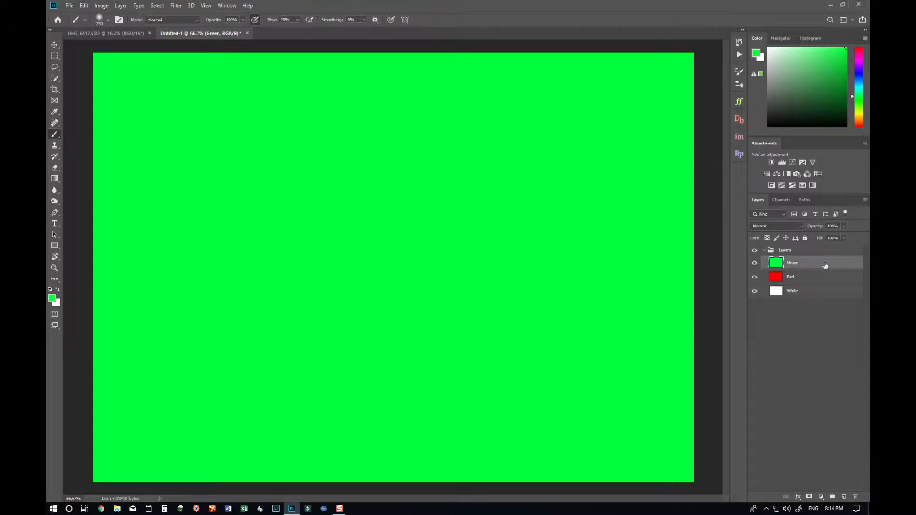
key("ctrl+bracketleft")
left_click(820, 295)
left_click_drag(837, 294, 819, 262)
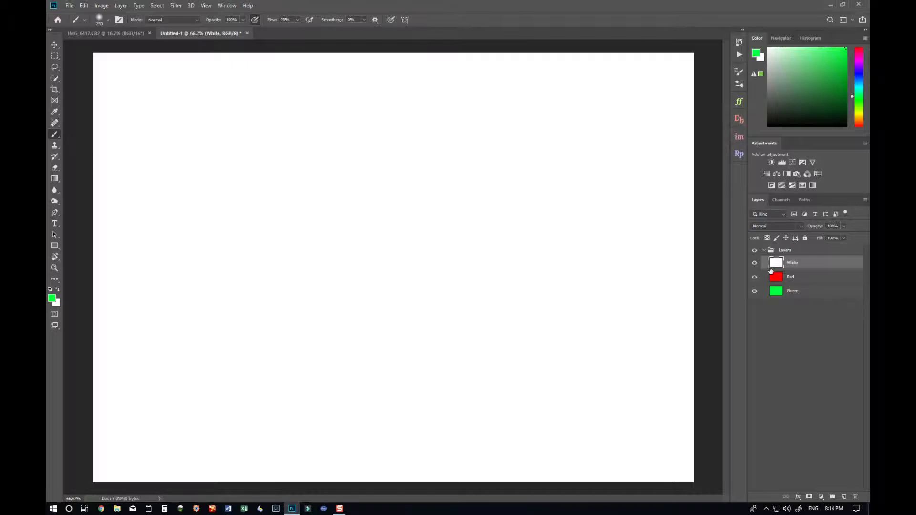
- Collapse the Layers group and close the untitled document
left_click(767, 250)
left_click(763, 251)
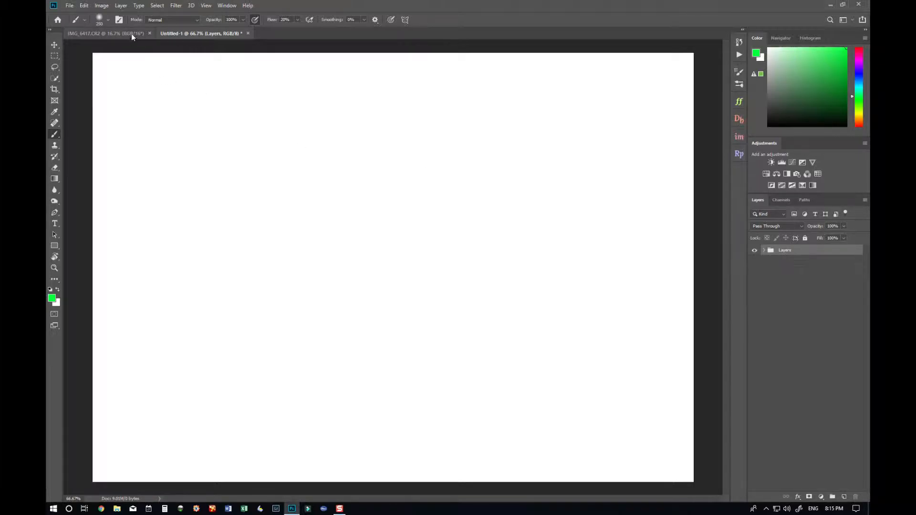
left_click(248, 33)
left_click(453, 187)
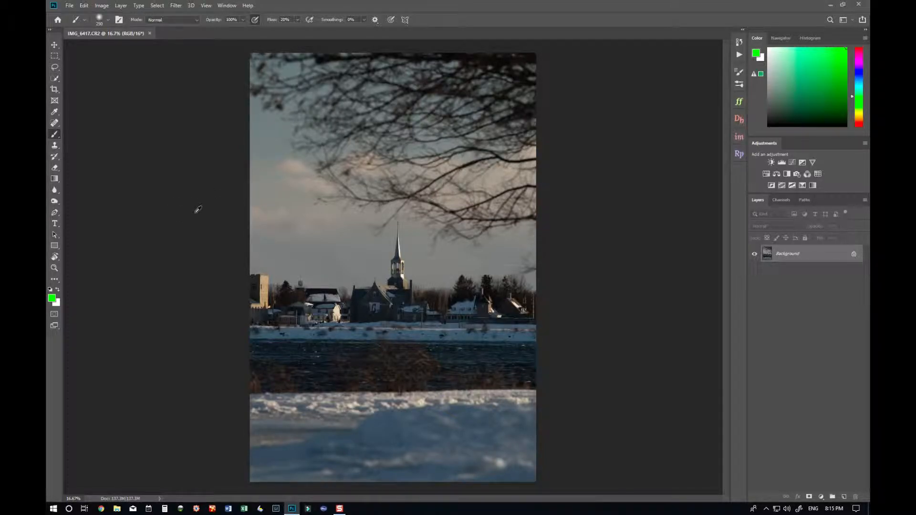
- Unlock the photo's Background layer
left_click_drag(299, 230, 326, 233)
left_click(854, 255)
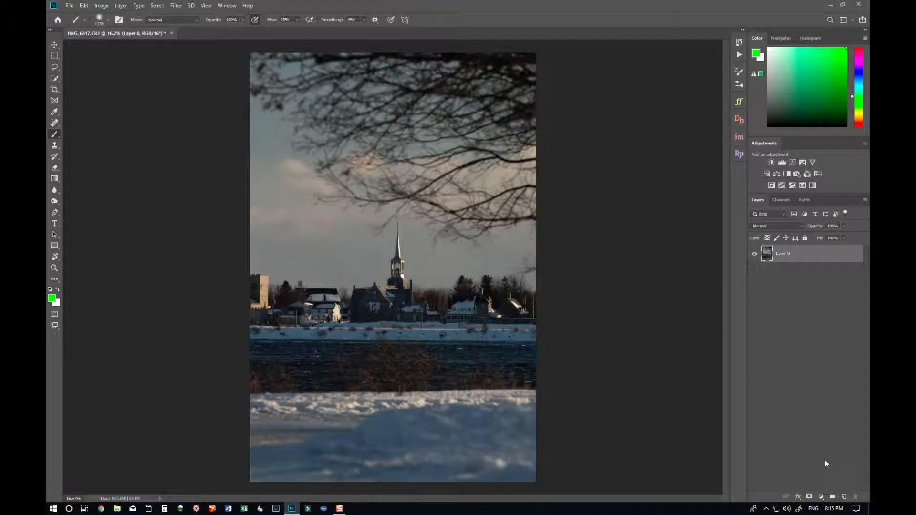
- Add a Brightness/Contrast adjustment layer above the photo layer
left_click(821, 496)
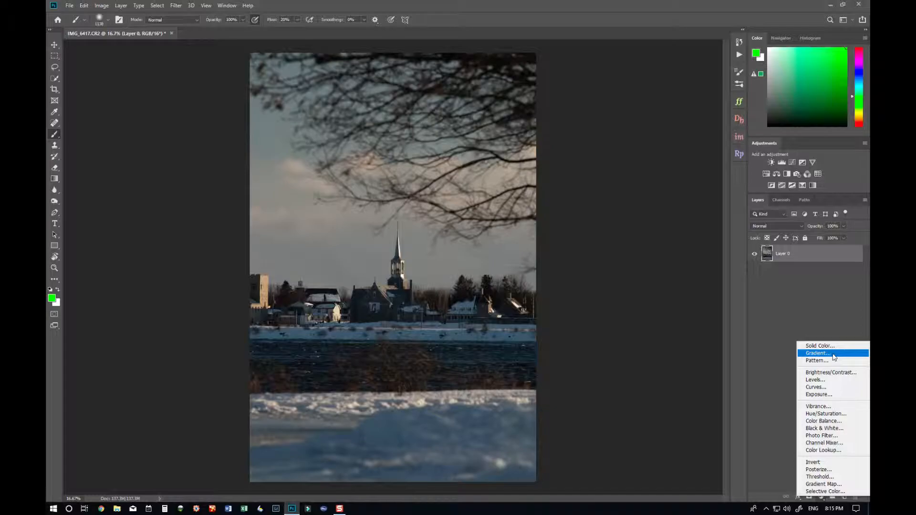
left_click(852, 374)
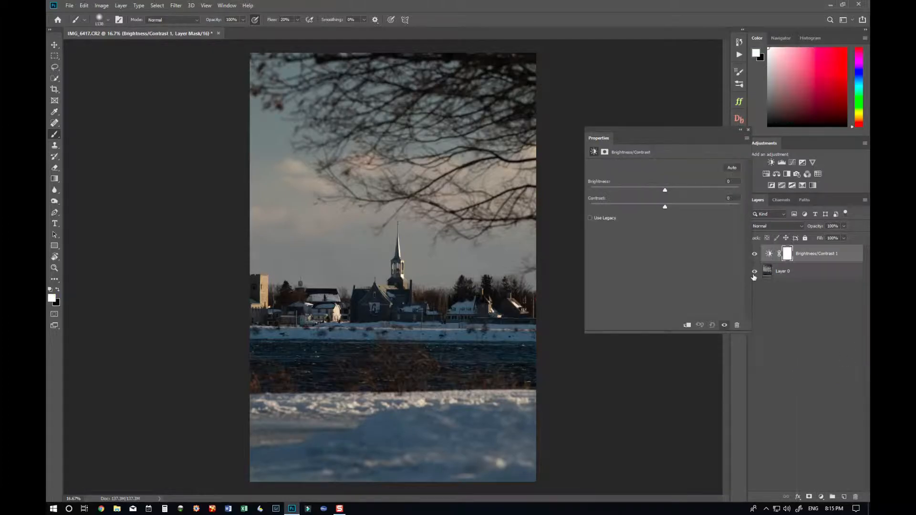
left_click_drag(672, 133, 633, 98)
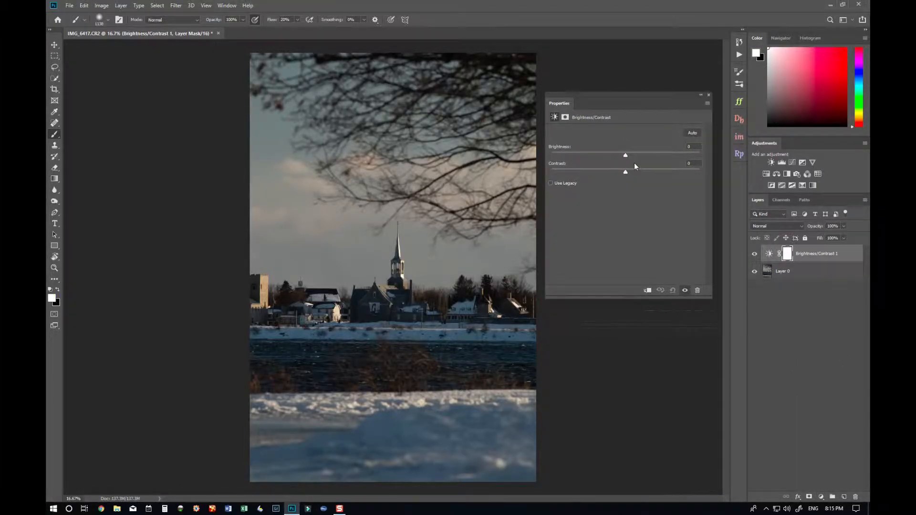
- Set the adjustment's brightness to 25 and contrast to 15
mouse_move(625, 156)
left_mouse_down()
mouse_move(650, 155)
mouse_move(612, 155)
mouse_move(620, 155)
left_mouse_up()
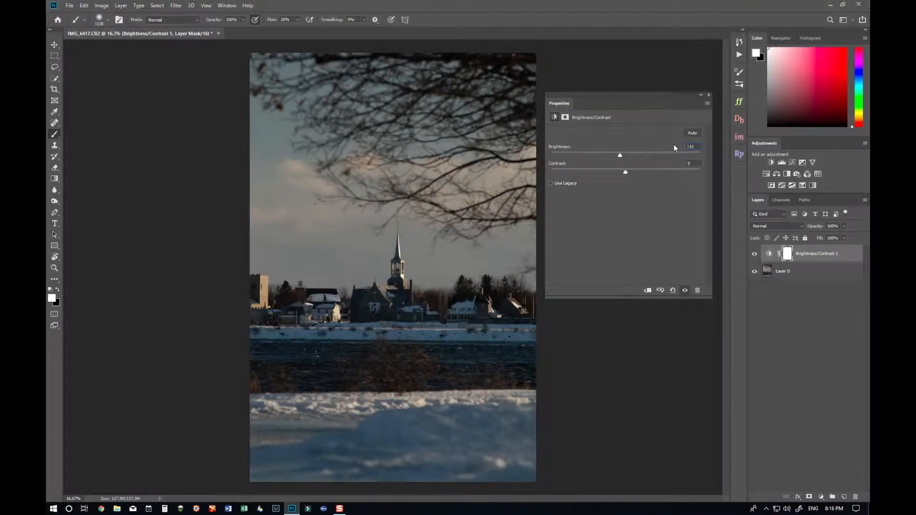
type("25")
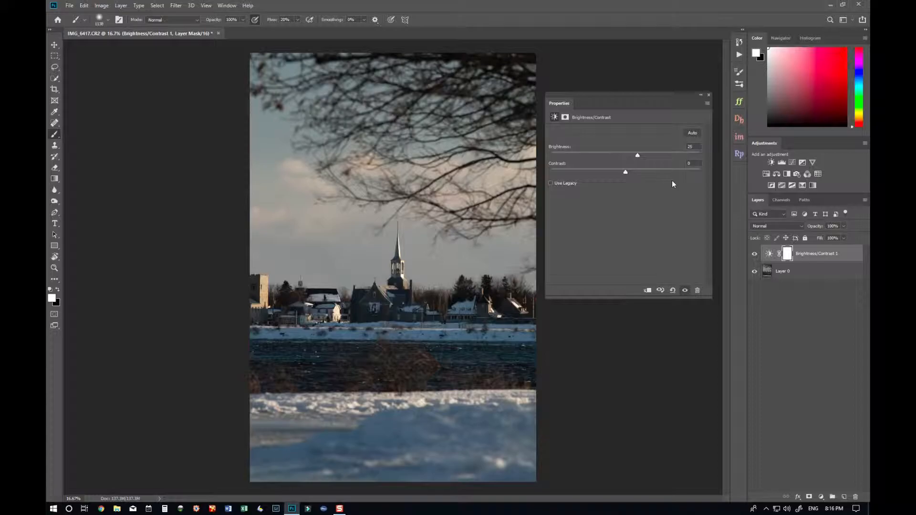
left_click_drag(626, 172, 637, 186)
- Toggle the adjustment's visibility repeatedly to compare, then start deleting the layer and decline
left_click(684, 291)
left_click(684, 290)
left_click(684, 291)
left_click(684, 291)
left_click(698, 291)
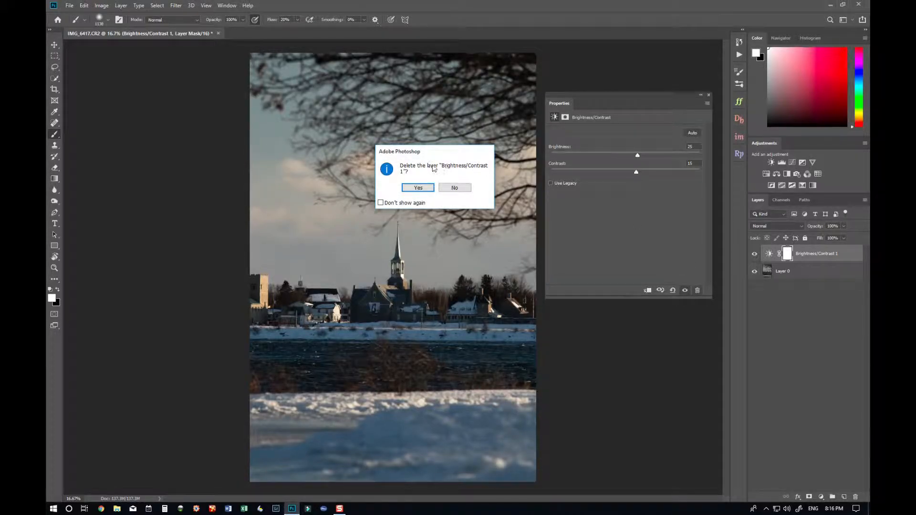
left_click(454, 187)
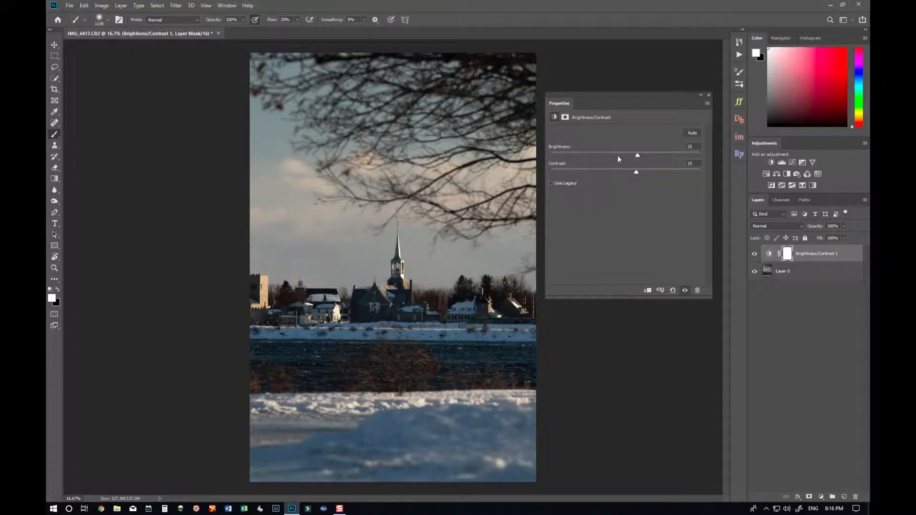
- Set the adjustment's brightness to 54 and contrast to -10 and close the properties
left_click_drag(637, 156, 631, 174)
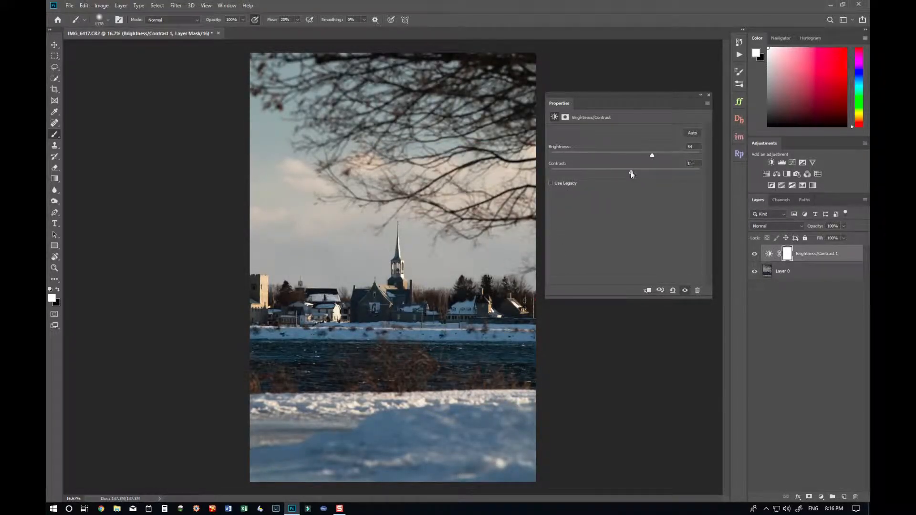
left_click(709, 95)
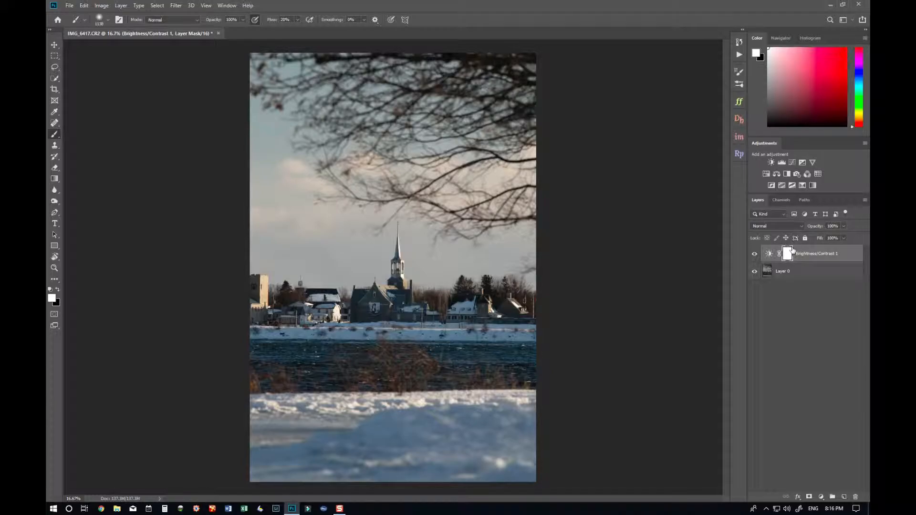
- Add a Color Balance adjustment layer and shift the photo's colours toward cyan
double_click(767, 254)
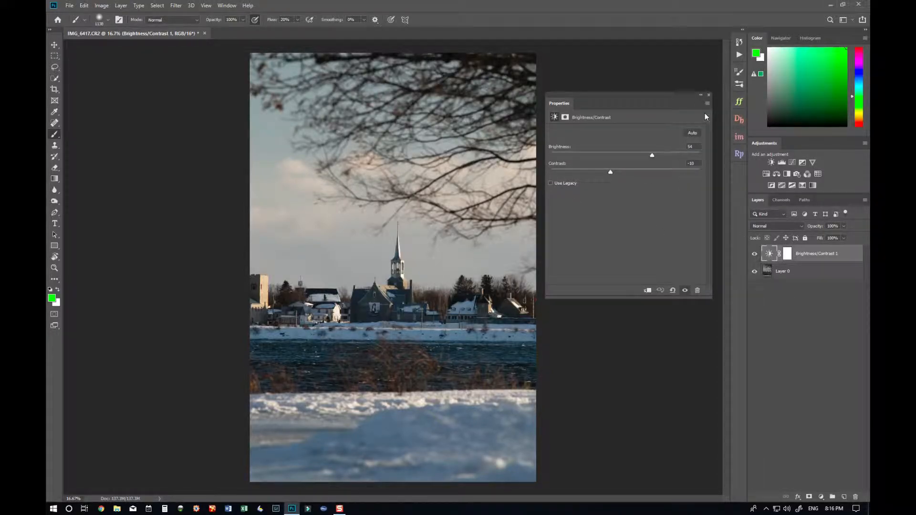
left_click(708, 94)
left_click(824, 496)
left_click(817, 419)
mouse_move(613, 150)
left_mouse_down()
mouse_move(605, 150)
mouse_move(641, 179)
mouse_move(628, 167)
left_mouse_up()
left_click(709, 95)
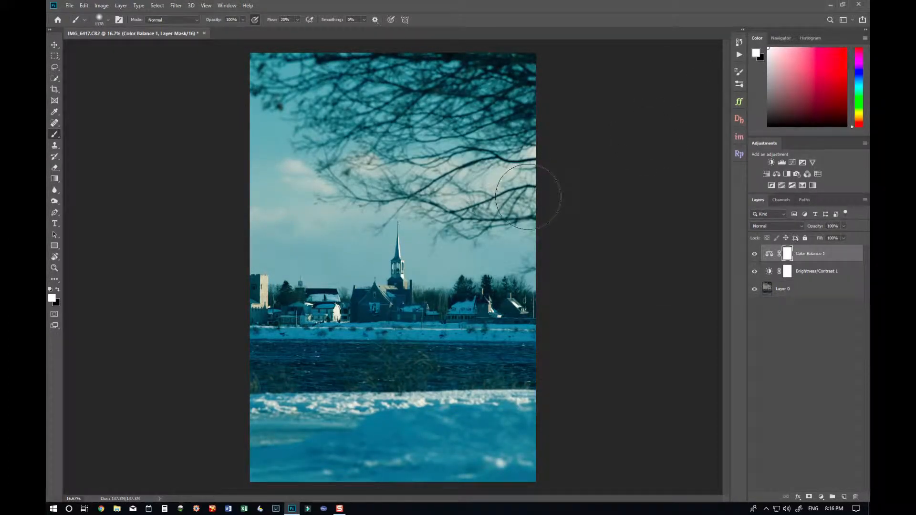
- Reopen the Color Balance and Brightness/Contrast properties to review their settings
double_click(769, 253)
left_click(708, 95)
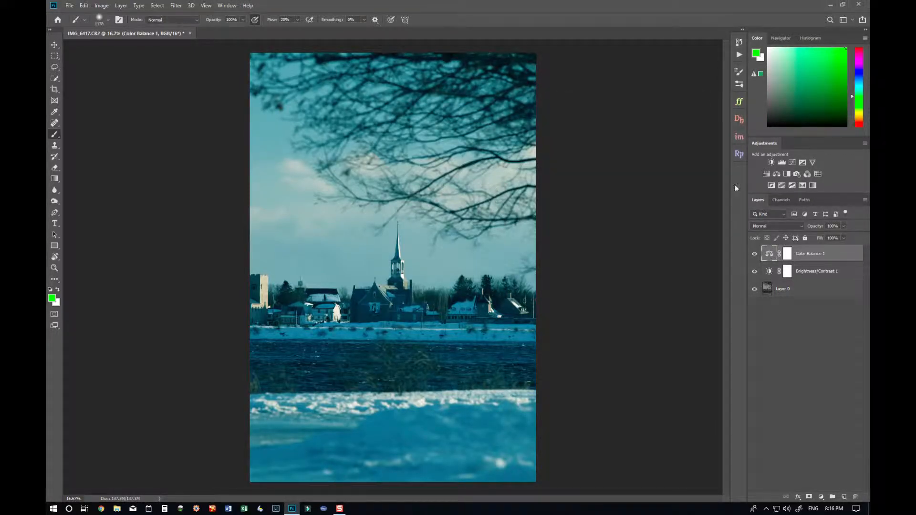
double_click(769, 271)
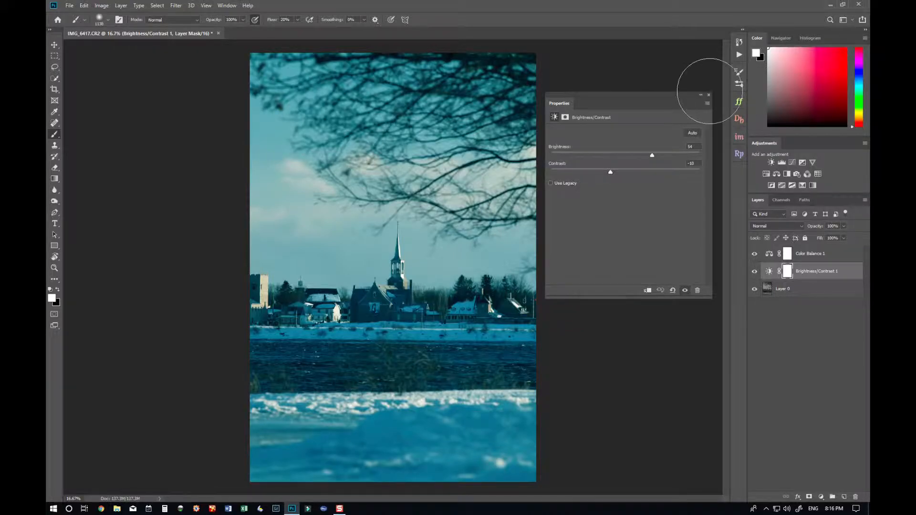
left_click(708, 95)
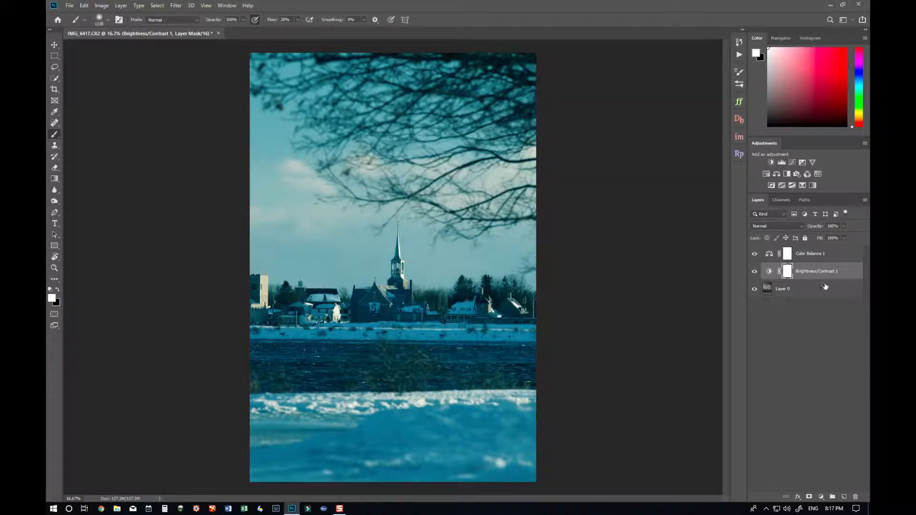
- Set the Color Balance layer's opacity to 62%, then delete that layer
left_click(835, 257)
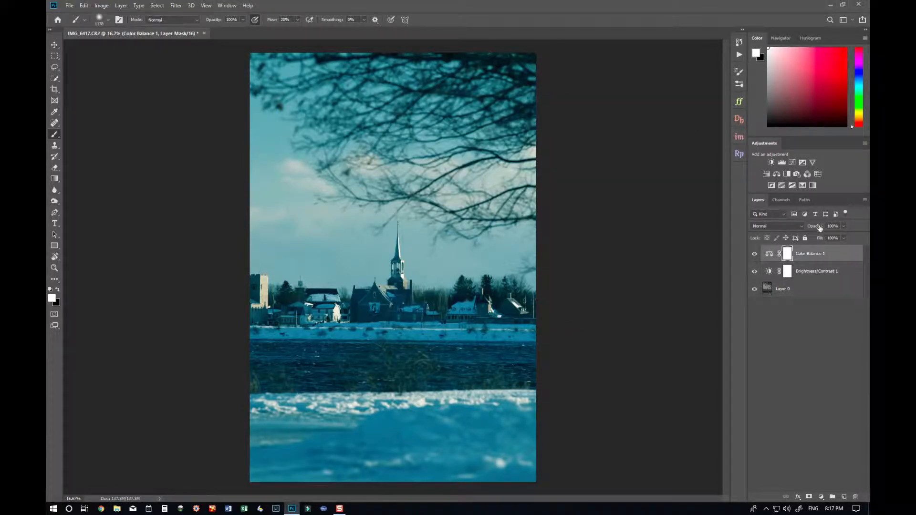
left_click_drag(819, 228, 802, 229)
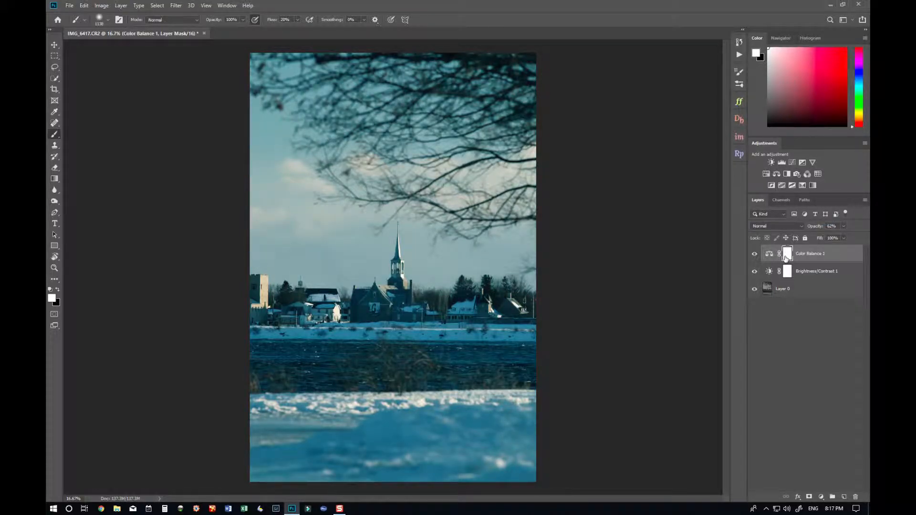
left_click_drag(814, 228, 855, 496)
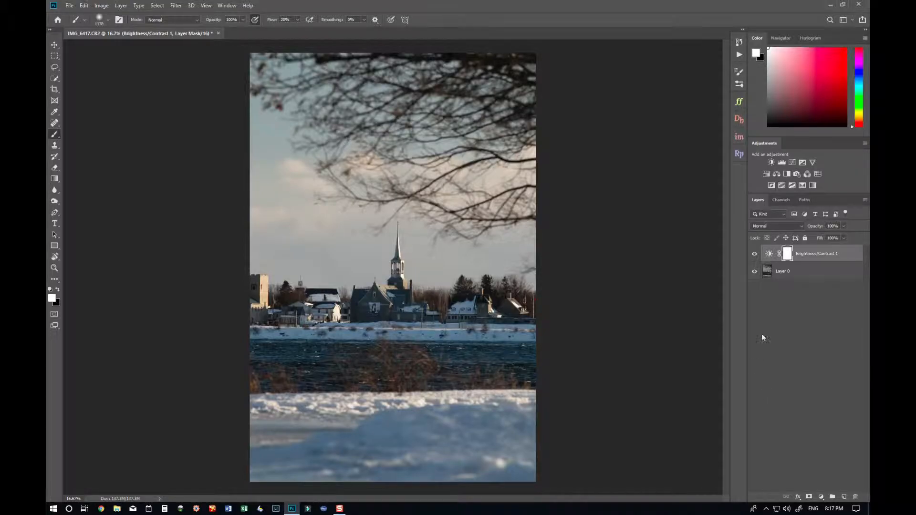
- Set the Brightness/Contrast layer's brightness to 150 and contrast to 100
left_click(754, 254)
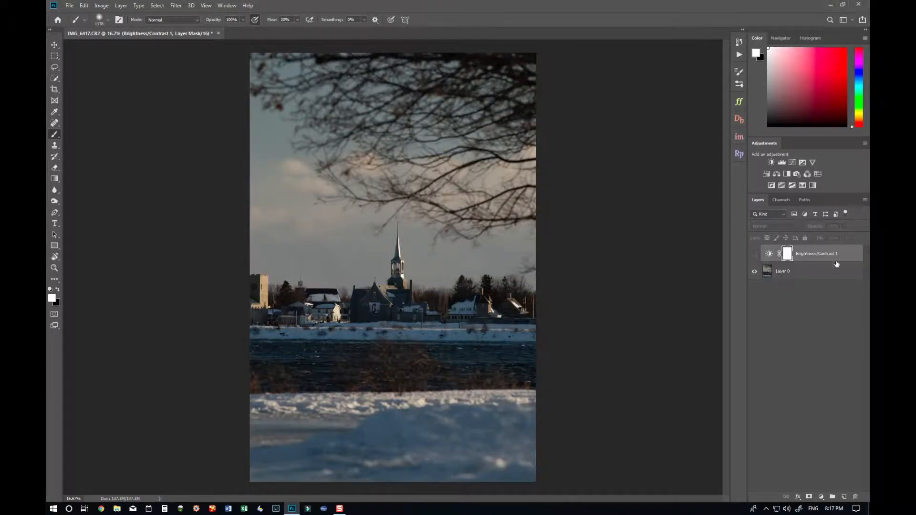
left_click(754, 253)
double_click(768, 253)
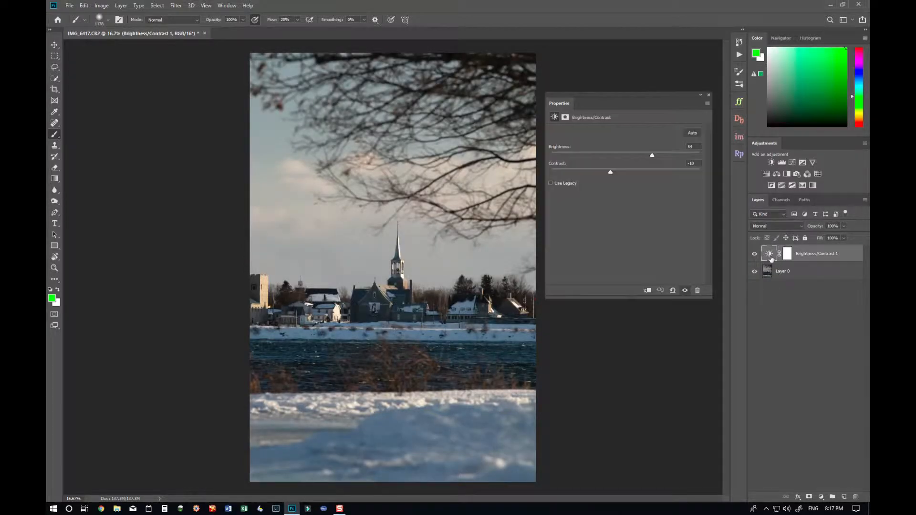
left_click_drag(659, 156, 699, 156)
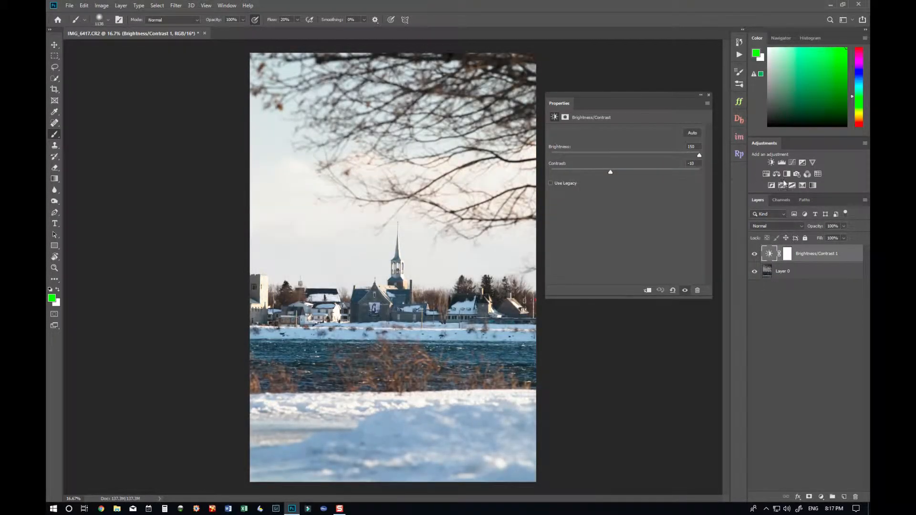
left_click_drag(611, 175, 755, 189)
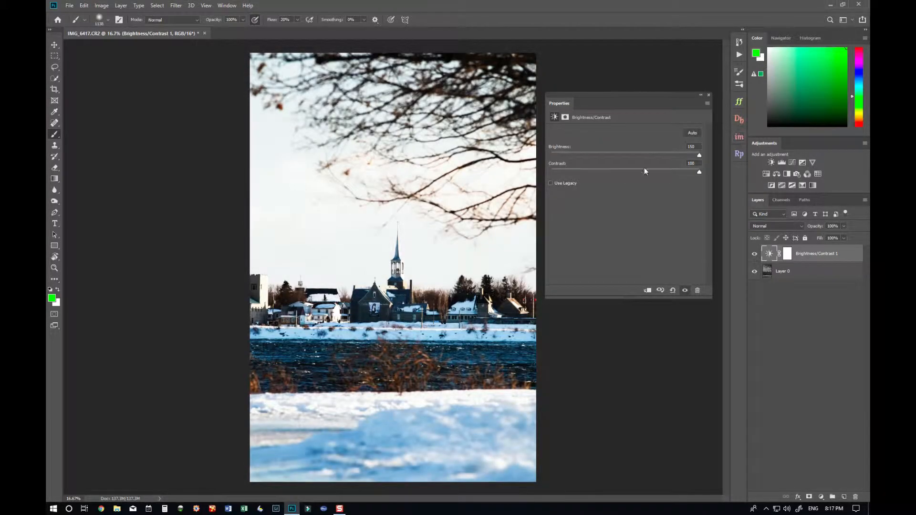
left_click(708, 95)
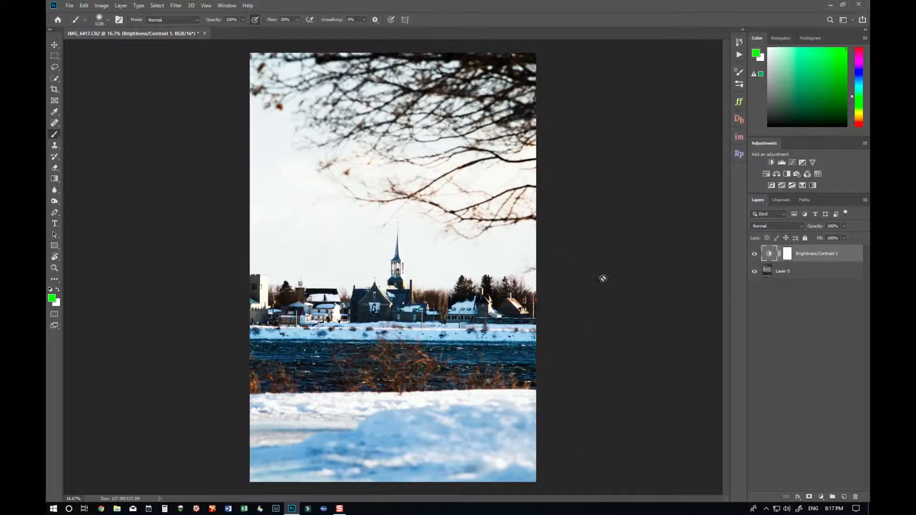
- Add a Hue/Saturation adjustment layer with saturation at +100, then delete it
left_click(787, 258)
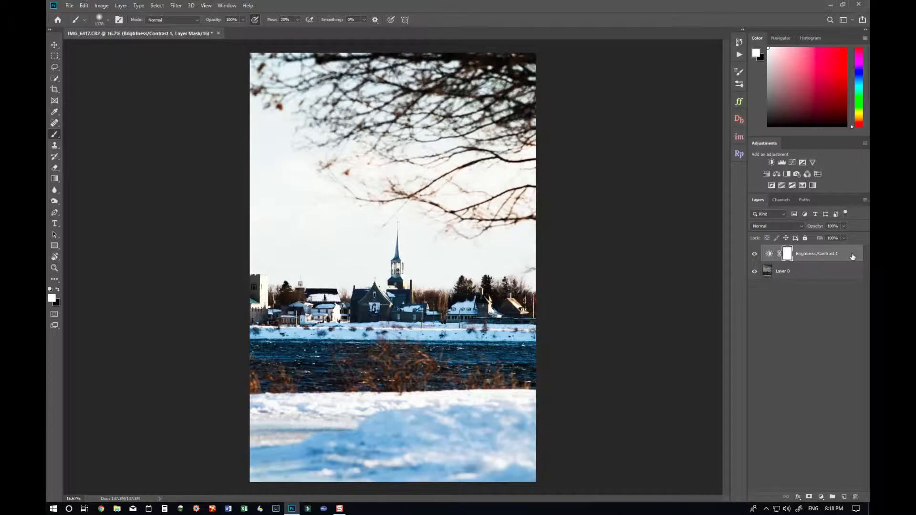
left_click(821, 499)
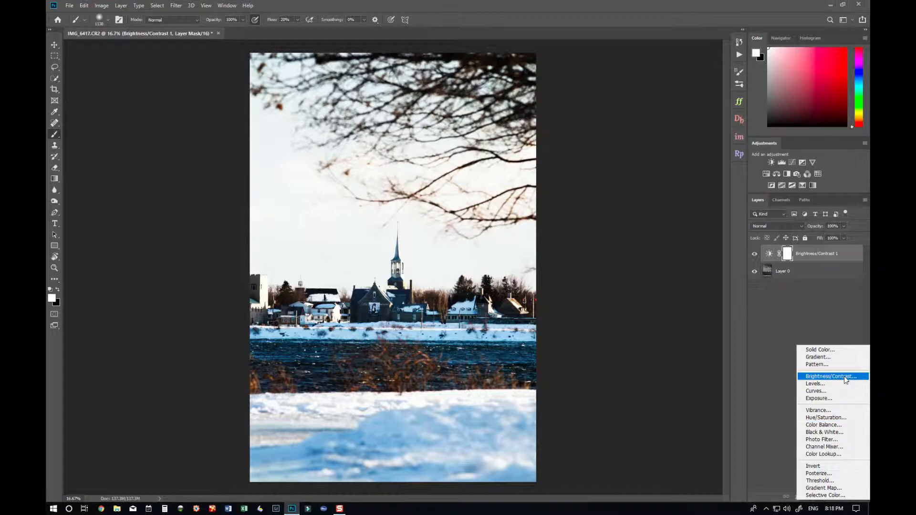
left_click(834, 418)
left_click_drag(623, 180, 774, 194)
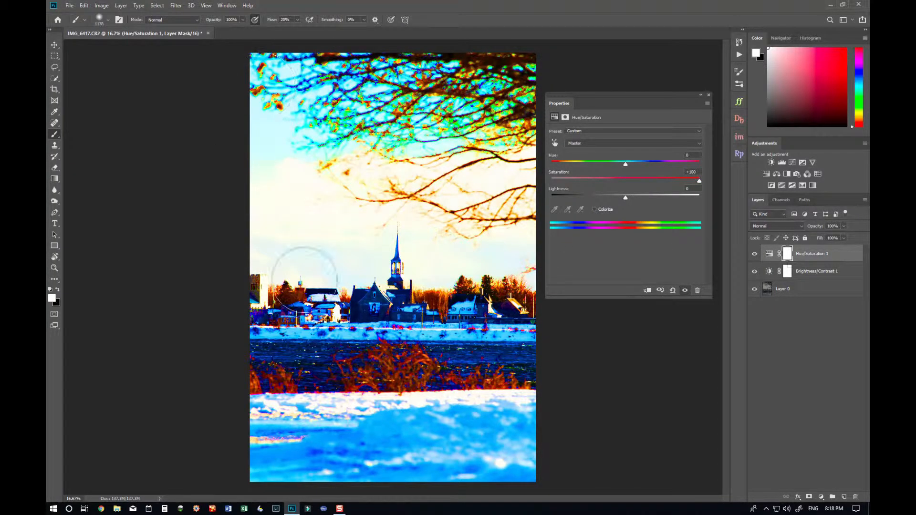
left_click(709, 95)
left_click_drag(847, 253, 855, 496)
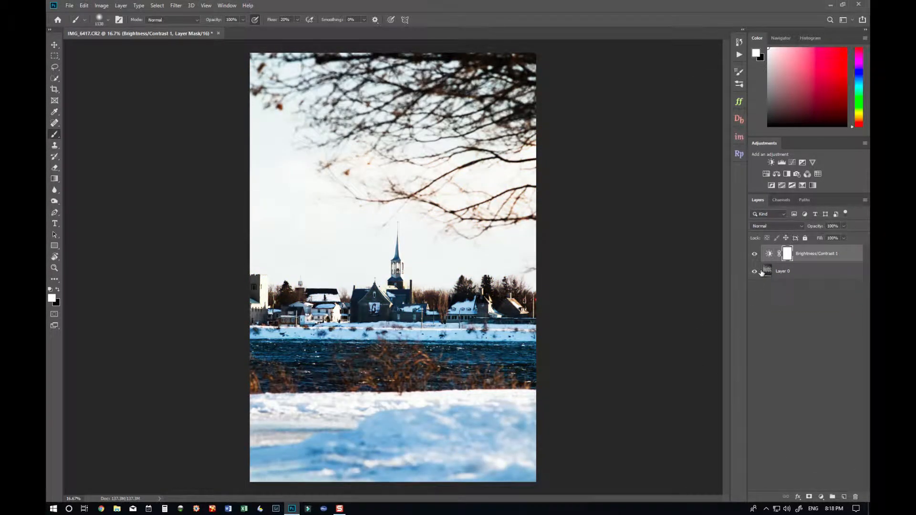
- Toggle the Brightness/Contrast layer's visibility repeatedly to compare before and after
left_click(757, 253)
left_click(757, 253)
left_click(757, 253)
left_click(757, 254)
left_click(757, 254)
left_click(757, 255)
- Paint green over the photo's lower half on a new layer, then delete that layer
left_click(842, 497)
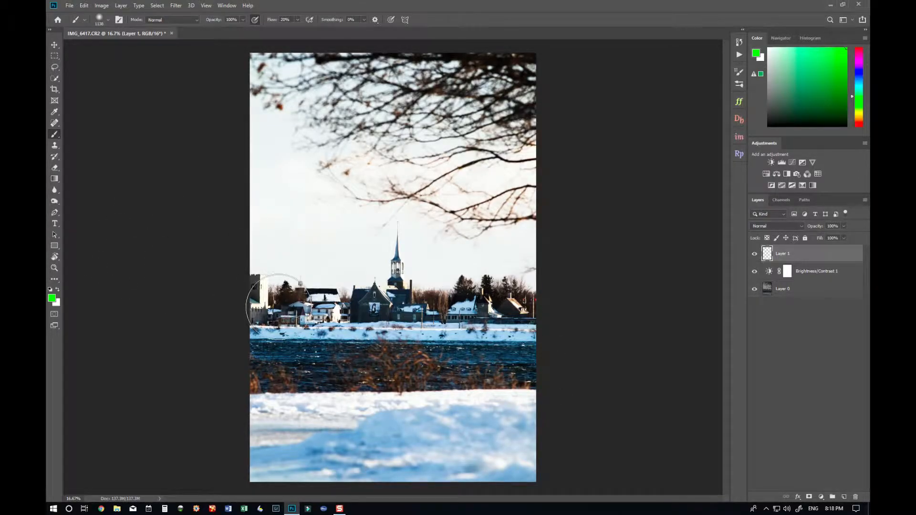
mouse_move(266, 309)
left_mouse_down()
mouse_move(582, 368)
mouse_move(286, 396)
mouse_move(306, 410)
left_mouse_up()
mouse_move(534, 435)
left_mouse_down()
mouse_move(205, 425)
mouse_move(525, 470)
left_mouse_up()
mouse_move(593, 341)
left_mouse_down()
mouse_move(226, 329)
mouse_move(474, 378)
mouse_move(504, 417)
mouse_move(229, 450)
mouse_move(634, 491)
mouse_move(205, 449)
mouse_move(328, 391)
mouse_move(564, 368)
left_mouse_up()
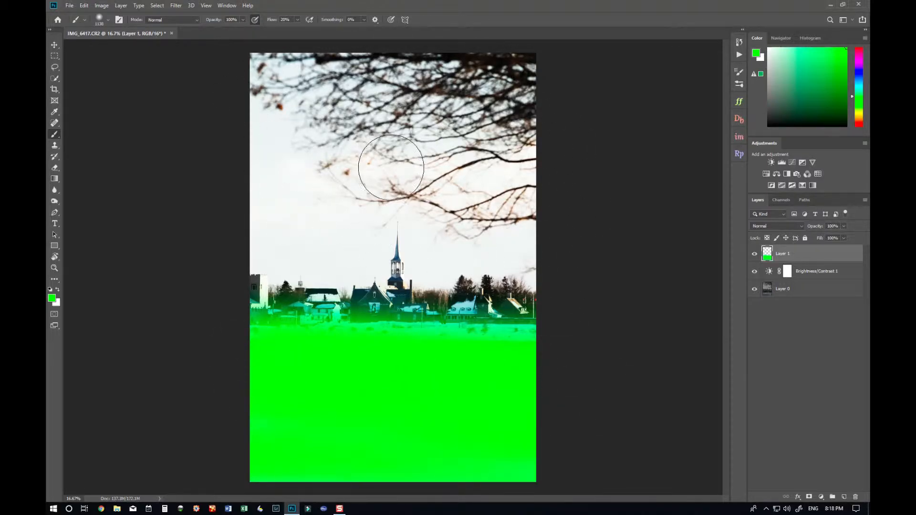
mouse_move(857, 261)
left_mouse_down()
mouse_move(865, 500)
mouse_move(855, 496)
left_mouse_up()
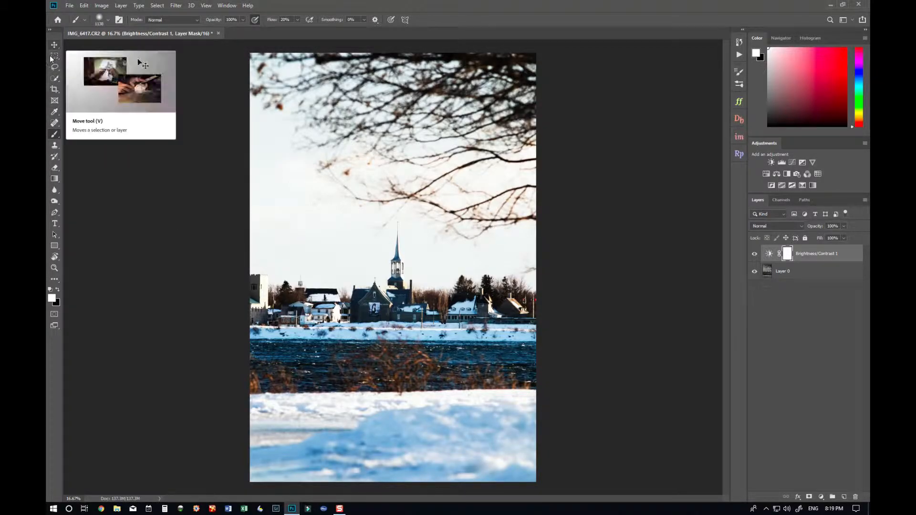
- Select the Brush tool with 100% flow and increase the brush size
right_click(54, 137)
left_click(74, 133)
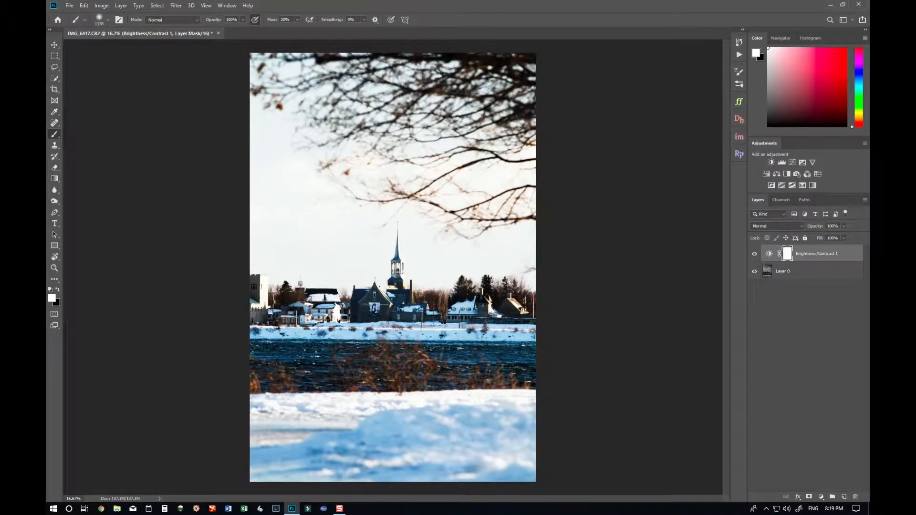
left_click(214, 21)
left_click(254, 22)
left_click_drag(268, 21, 360, 22)
key("bracketright")
key("bracketright")
left_click(57, 291)
left_click(57, 291)
left_click(57, 291)
left_click(57, 291)
left_click(57, 291)
left_click(58, 292)
left_click(58, 292)
left_click(58, 292)
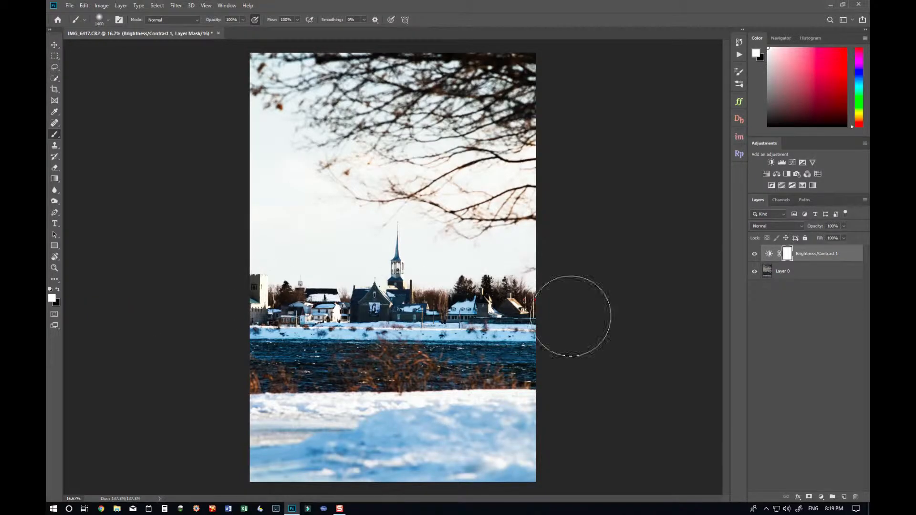
- Paint black on the Brightness/Contrast layer's mask across the photo's lower half to hide the adjustment there
left_click(801, 275)
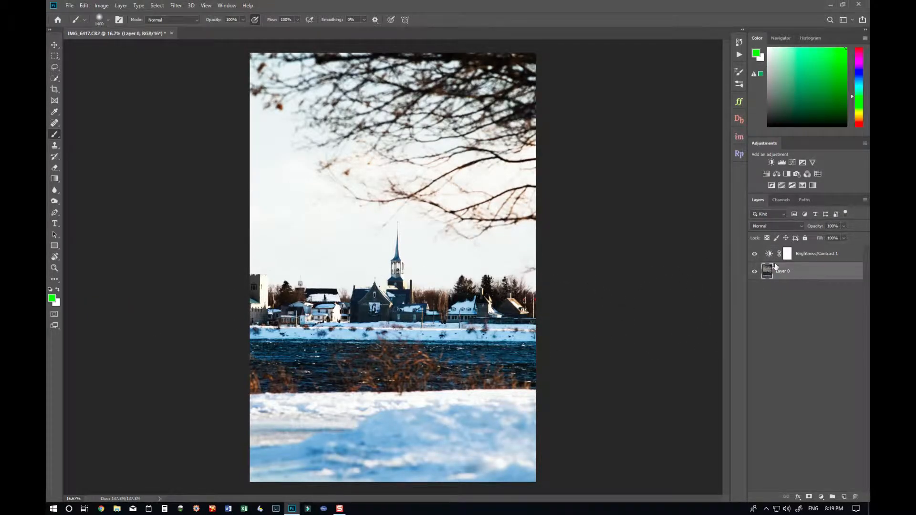
left_click(849, 259)
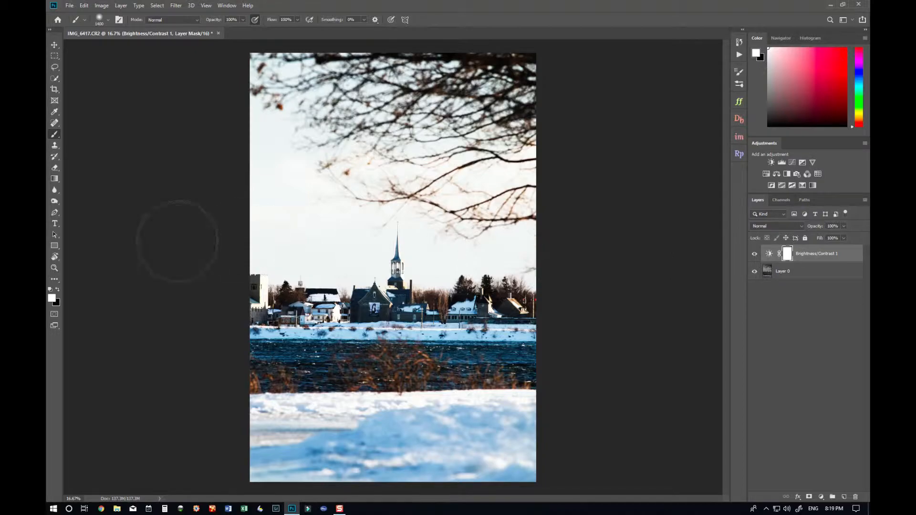
left_click(53, 287)
mouse_move(656, 302)
left_mouse_down()
mouse_move(522, 344)
mouse_move(217, 333)
mouse_move(641, 362)
mouse_move(100, 419)
mouse_move(652, 427)
mouse_move(188, 462)
mouse_move(605, 460)
left_mouse_up()
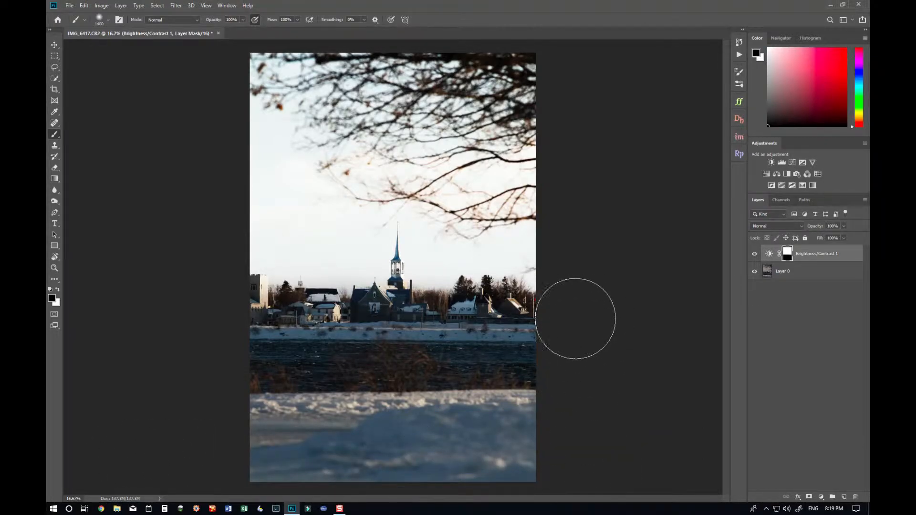
left_click_drag(575, 318, 148, 331)
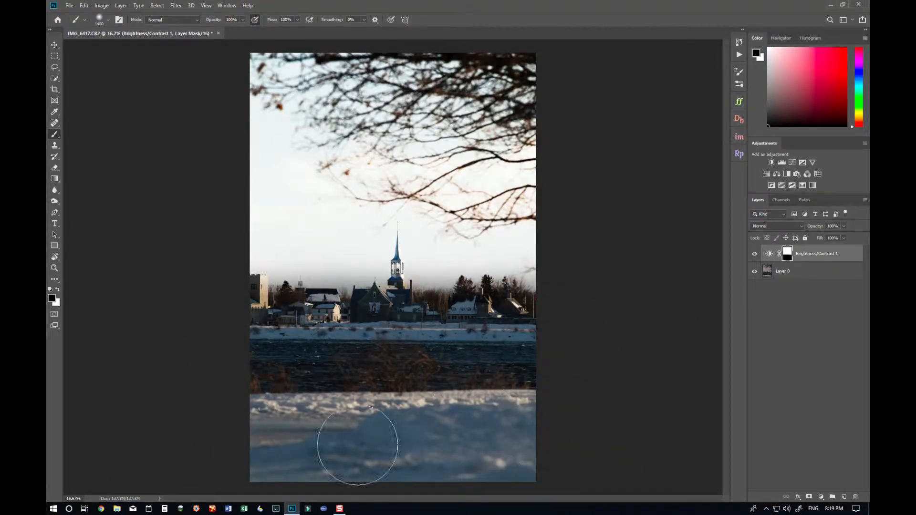
- Toggle the adjustment layer's visibility several times and view its mask on its own to inspect the painted area
left_click(755, 256)
left_click(754, 256)
left_click(755, 256)
left_click(755, 257)
left_click(754, 256)
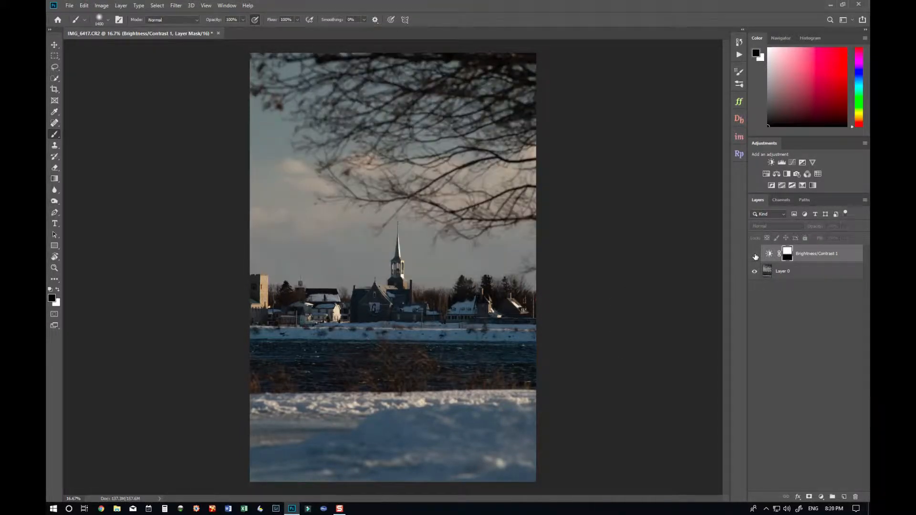
left_click(755, 256)
left_click(755, 256)
left_click(754, 256)
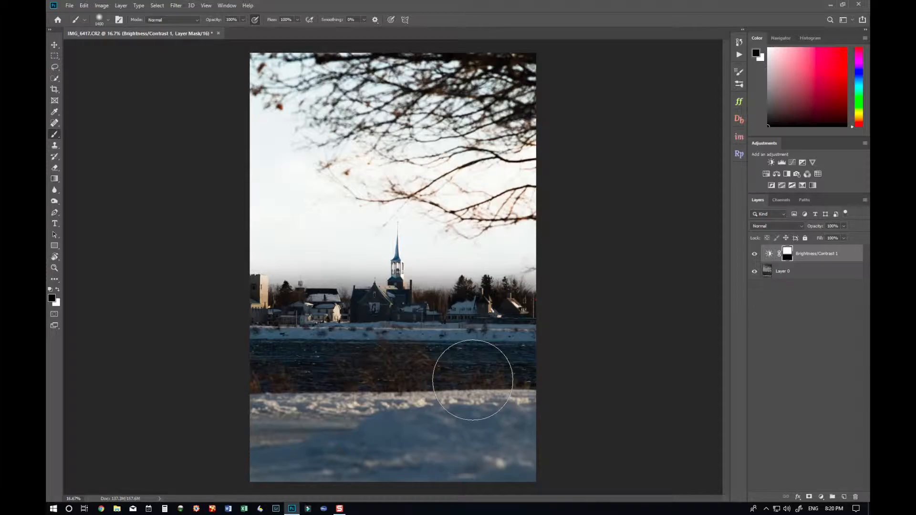
left_click(790, 260, "alt")
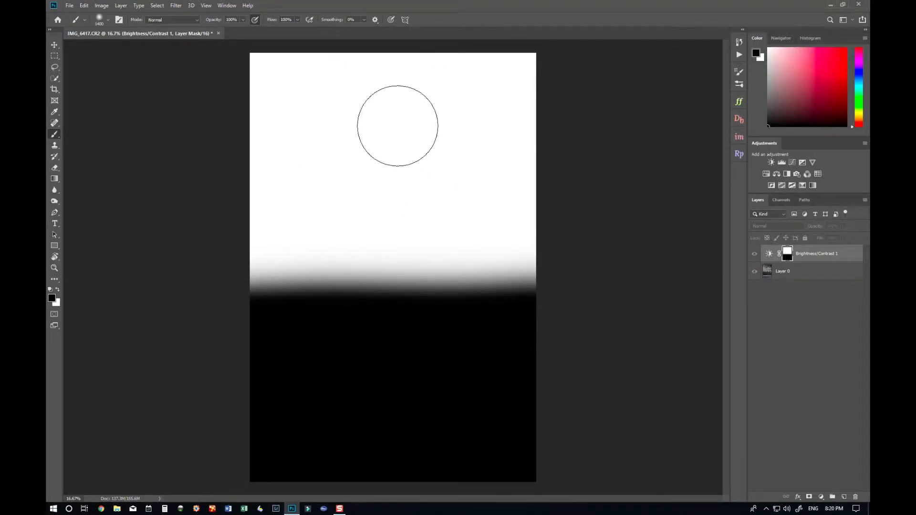
left_click(788, 254, "alt")
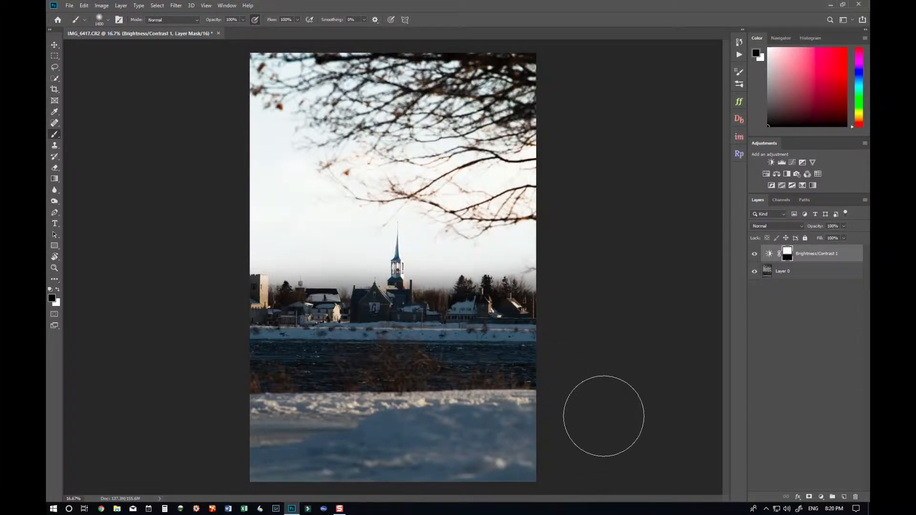
- Add a second Brightness/Contrast adjustment layer with brightness set to -53
left_click(820, 497)
left_click(831, 376)
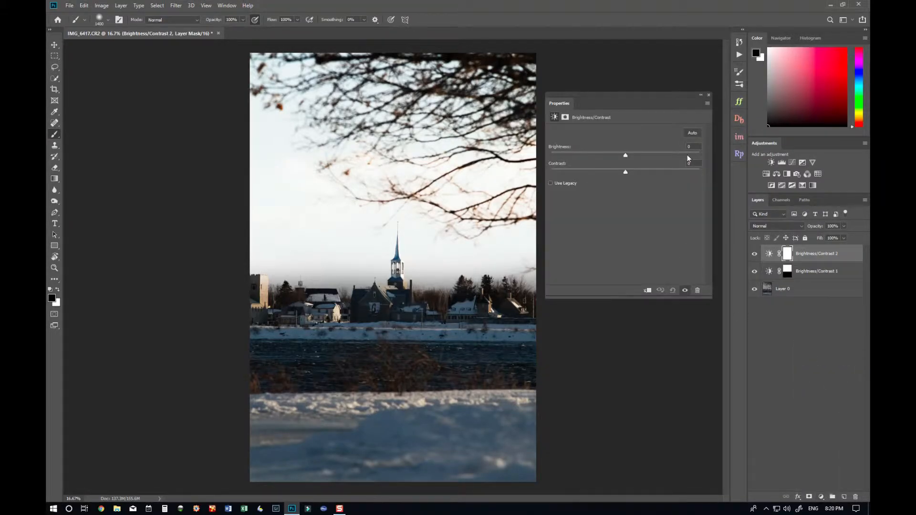
left_click_drag(625, 155, 599, 155)
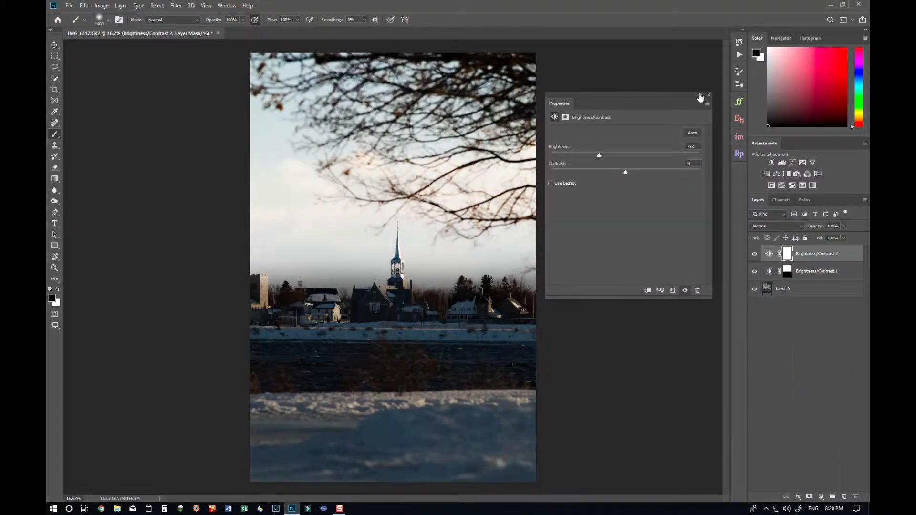
left_click(708, 95)
- Add a Photo Filter adjustment layer using Warming Filter (85) at 25% density
left_click(821, 497)
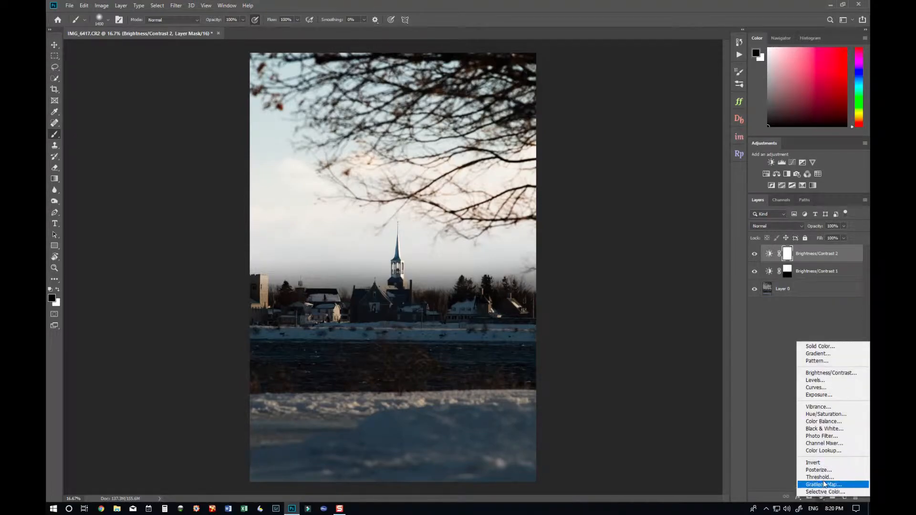
left_click(828, 436)
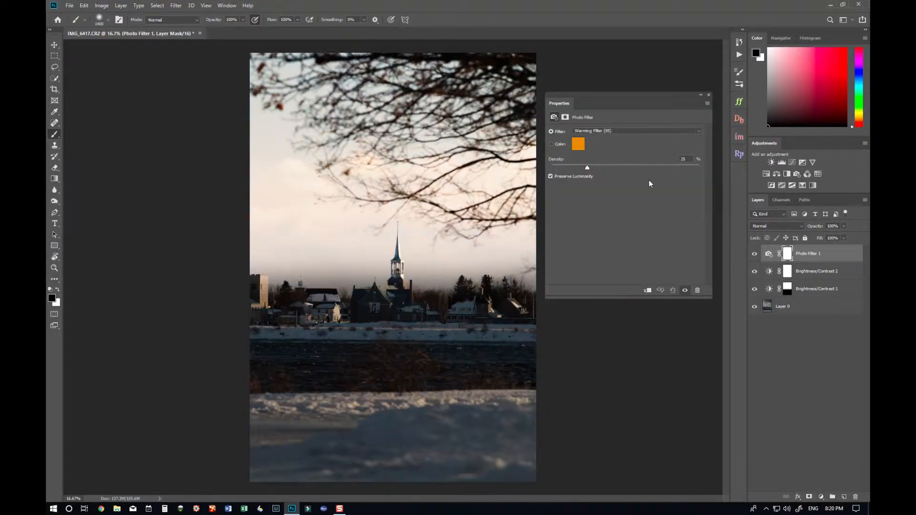
left_click(708, 95)
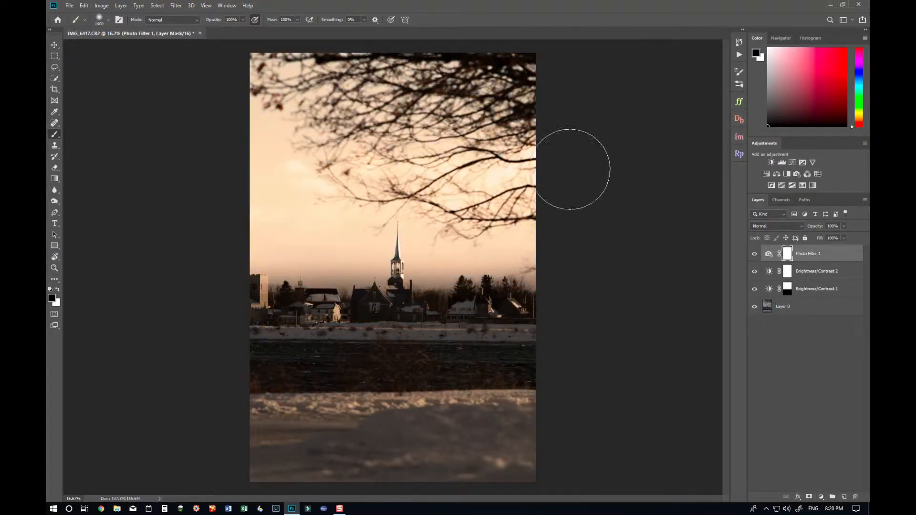
- Paint white on the first Brightness/Contrast layer's mask over the foreground snow, then view the mask alone
left_click(817, 293)
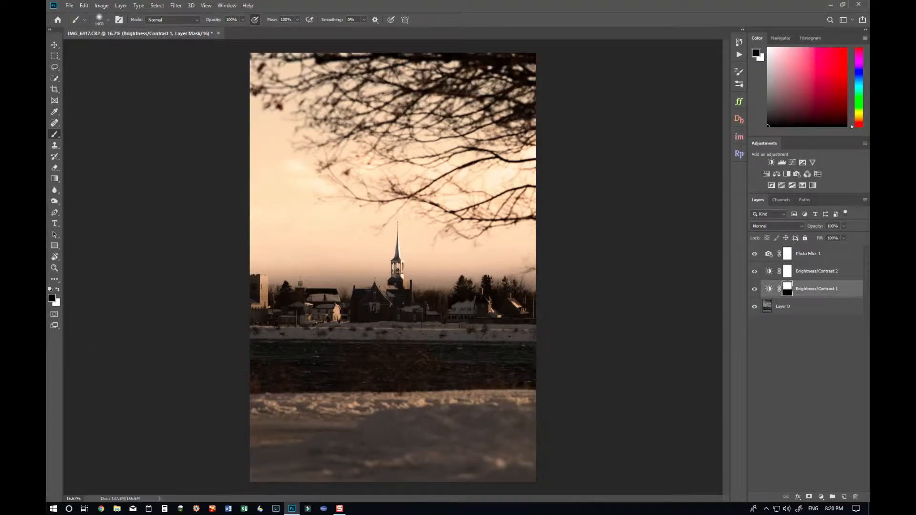
left_click(58, 290)
mouse_move(431, 435)
left_mouse_down()
mouse_move(492, 429)
mouse_move(543, 459)
left_mouse_up()
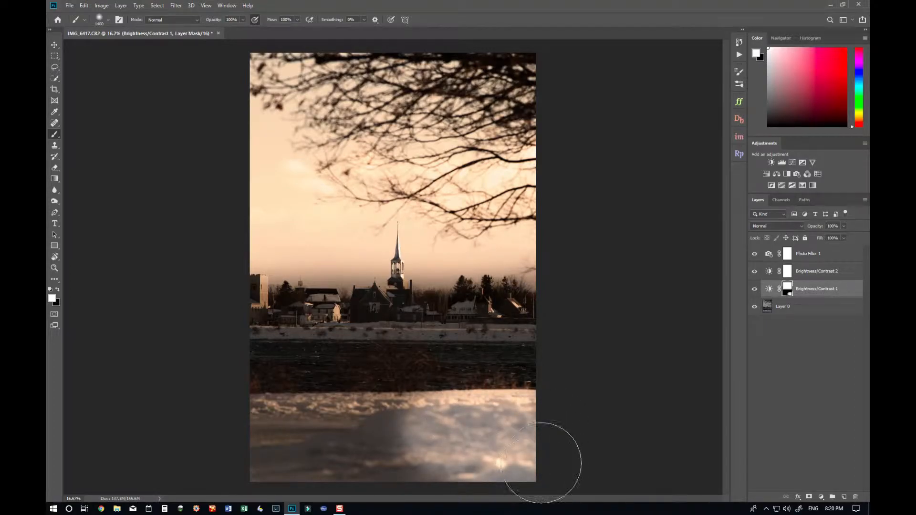
mouse_move(473, 453)
left_mouse_down()
mouse_move(282, 477)
mouse_move(275, 474)
mouse_move(421, 456)
mouse_move(360, 447)
mouse_move(268, 455)
mouse_move(327, 447)
mouse_move(263, 445)
mouse_move(383, 433)
mouse_move(197, 432)
mouse_move(403, 414)
mouse_move(568, 411)
left_mouse_up()
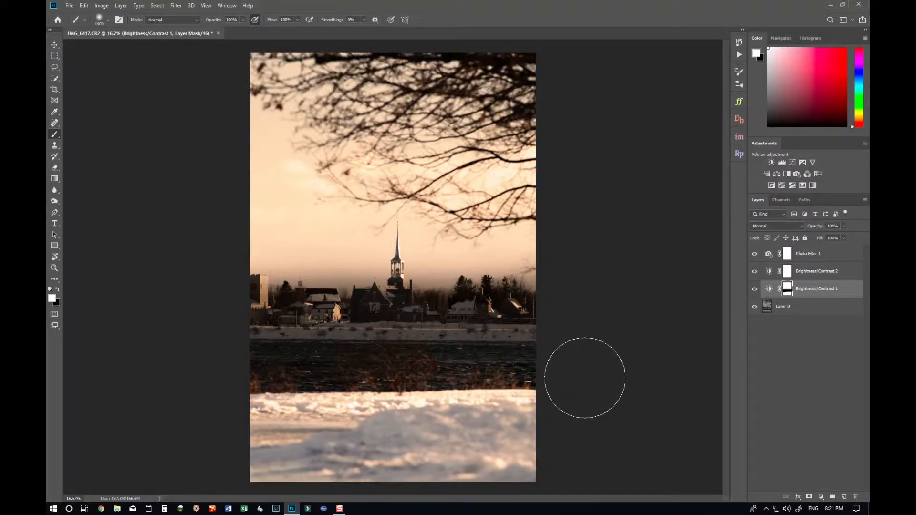
left_click(789, 295, "alt")
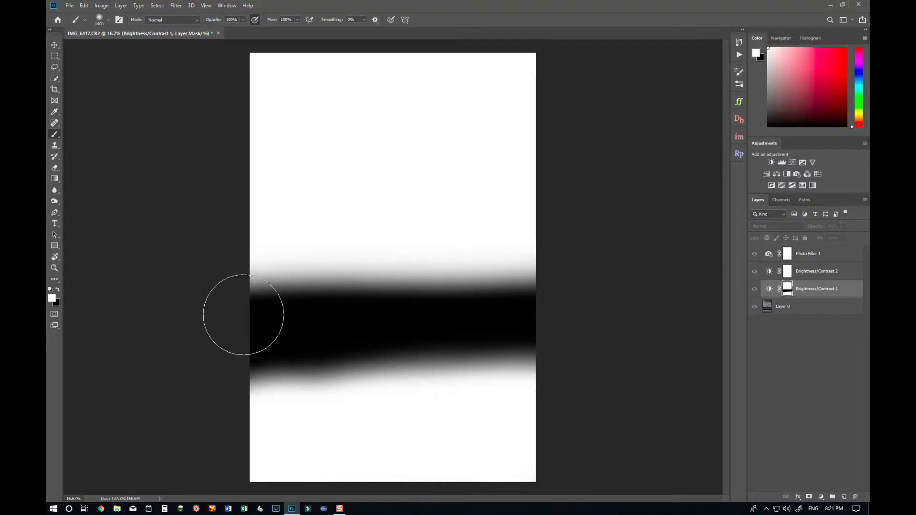
left_click(786, 291, "alt")
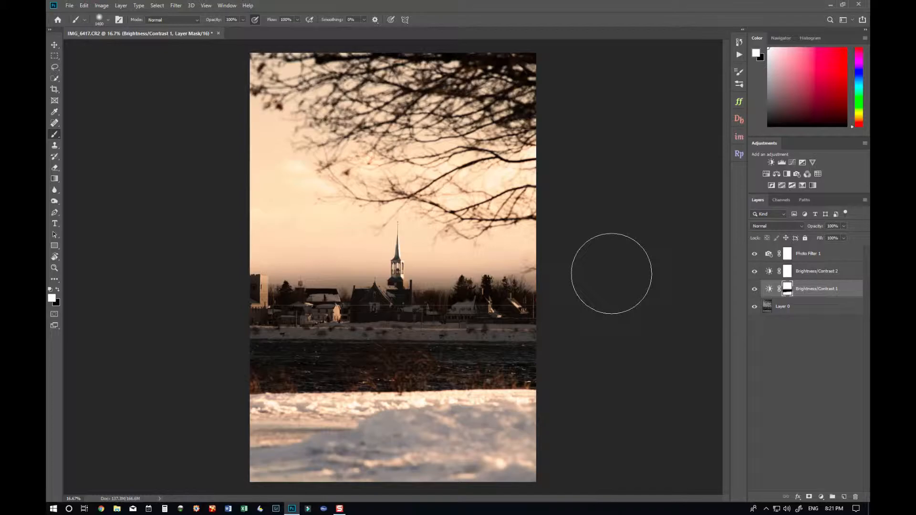
- Select all three adjustment layers and delete them
left_click(843, 252, "shift")
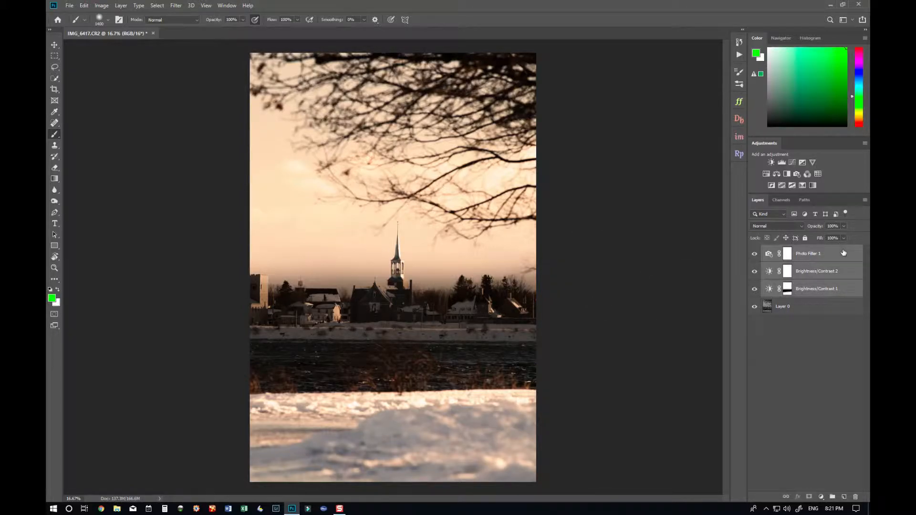
key("Delete")
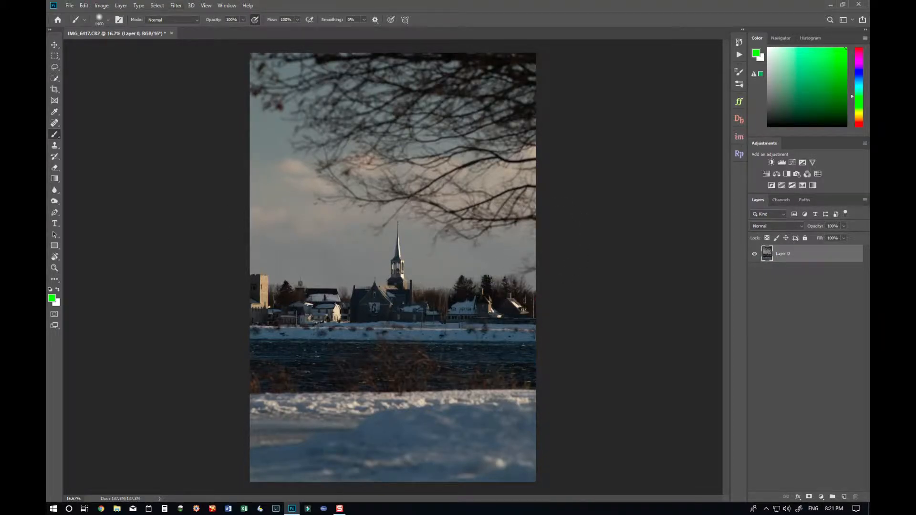
- Apply Brightness/Contrast directly to the photo layer with brightness 150, then undo it
left_click(102, 5)
mouse_move(143, 28)
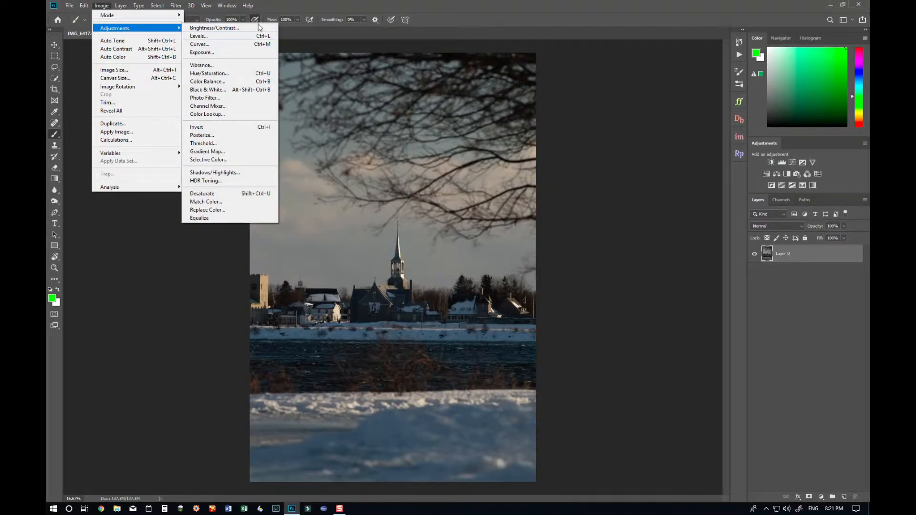
left_click(257, 28)
left_click_drag(451, 134, 637, 108)
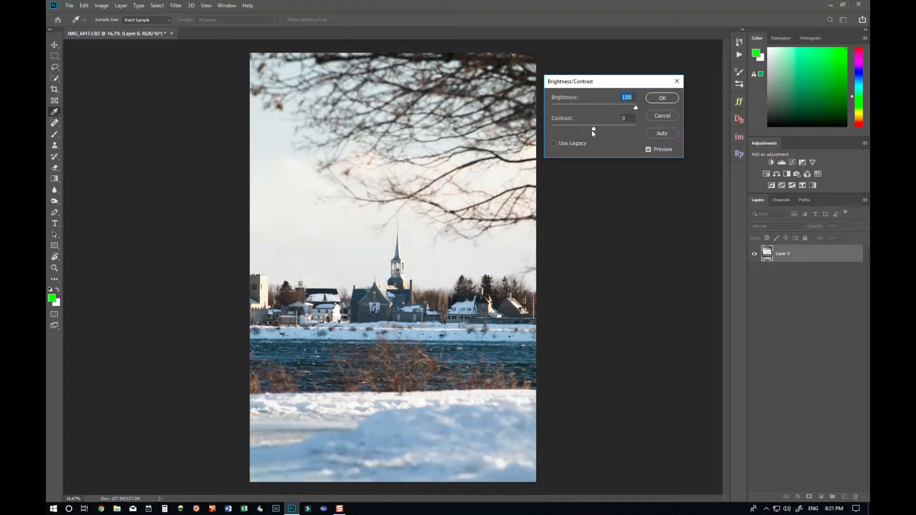
left_click_drag(593, 132, 615, 130)
left_click(662, 99)
key("b")
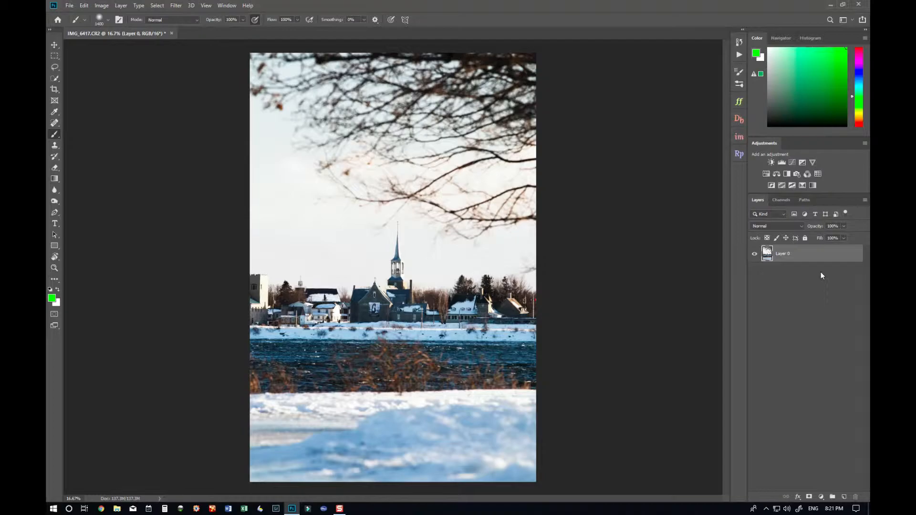
key("ctrl+z")
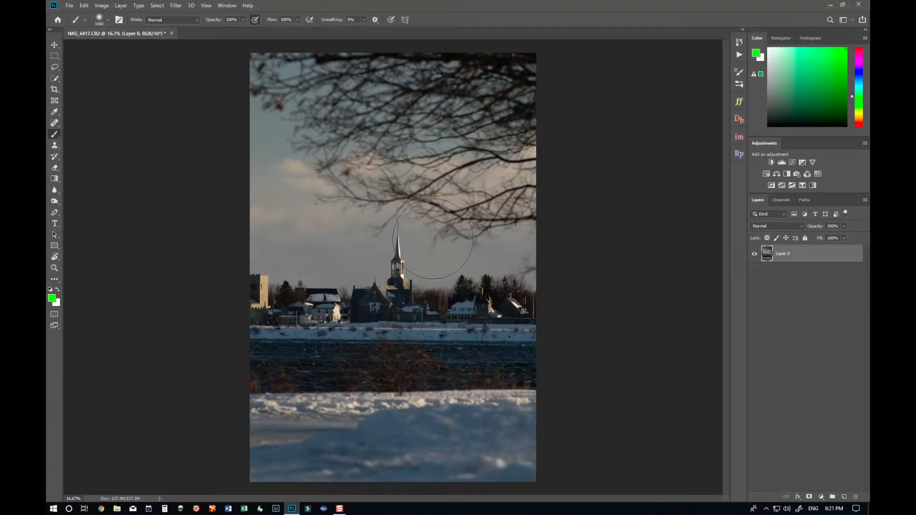
- Try applying Brightness/Contrast directly to the photo with brightness and contrast raised to maximum
left_click(106, 5)
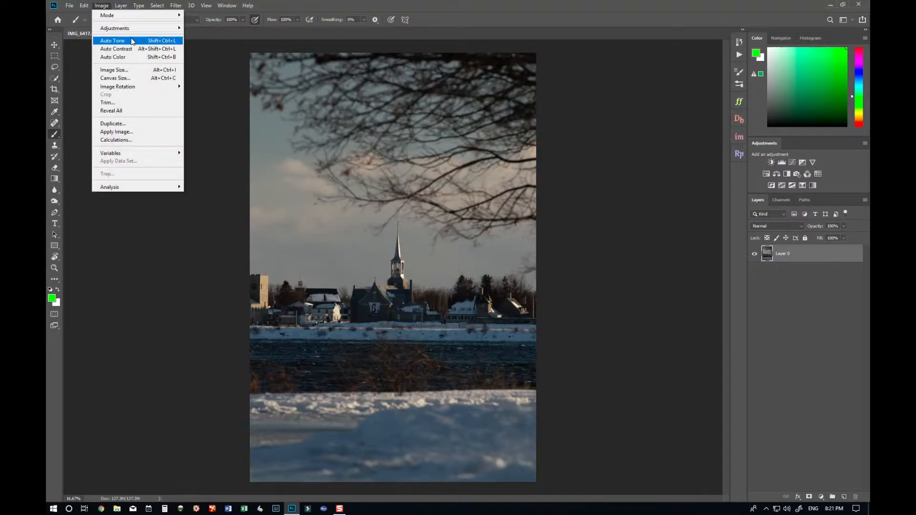
mouse_move(139, 32)
left_click(211, 29)
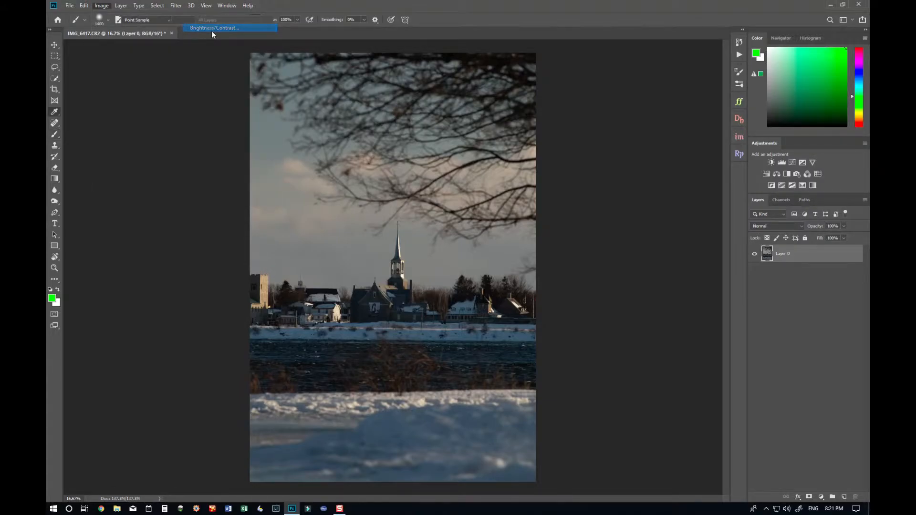
left_click_drag(594, 109, 641, 109)
left_click_drag(595, 129, 730, 127)
left_click(661, 101)
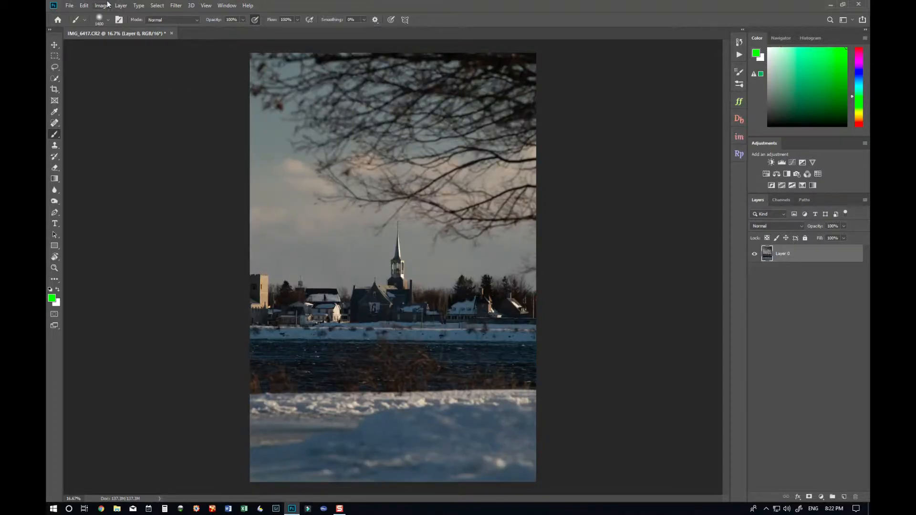
left_click(101, 5)
left_click(593, 205)
- Add a Black & White adjustment layer with its default settings
left_click(821, 497)
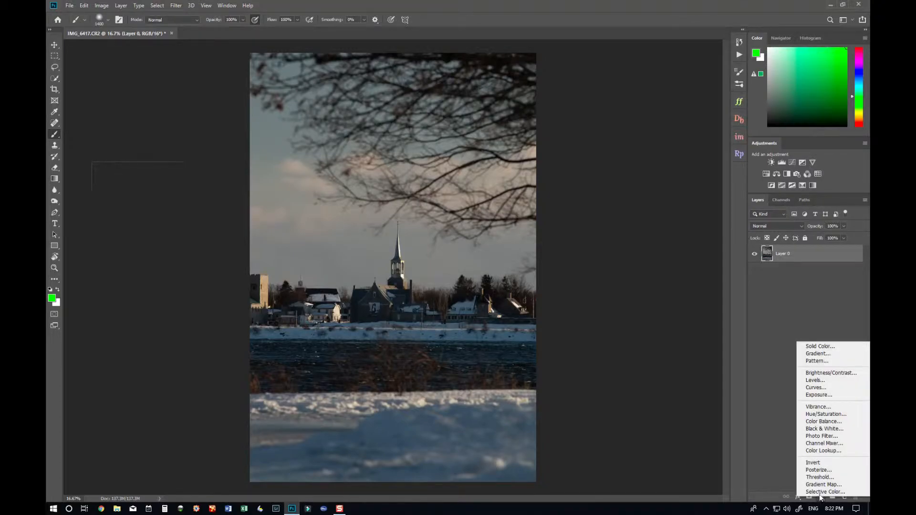
left_click(826, 428)
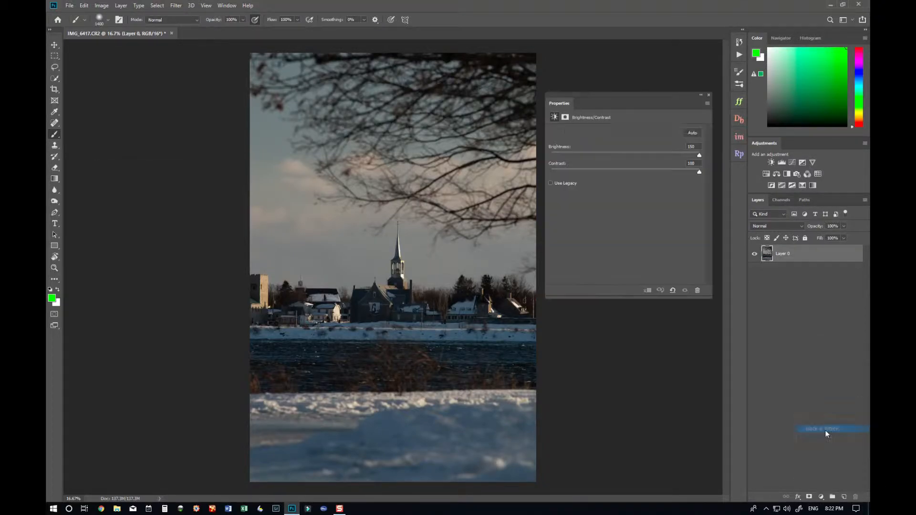
mouse_move(633, 182)
left_mouse_down()
mouse_move(591, 180)
mouse_move(637, 178)
left_mouse_up()
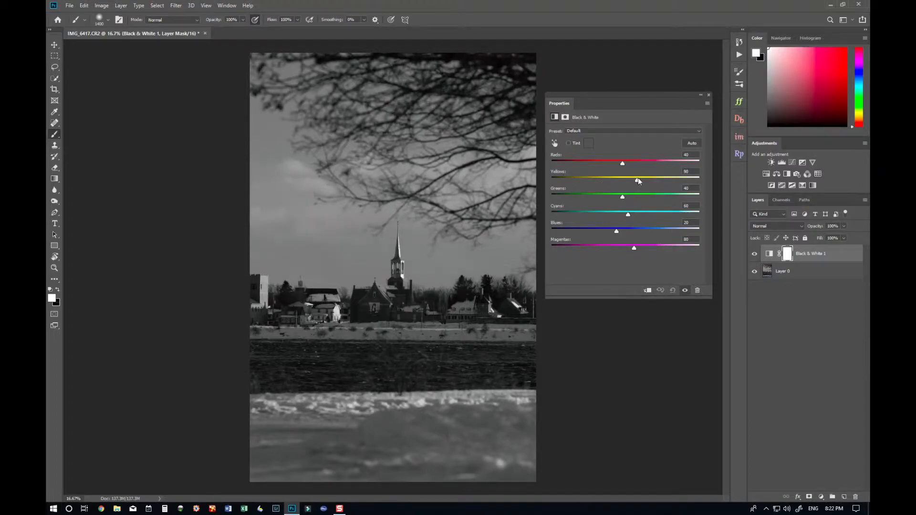
left_click(708, 95)
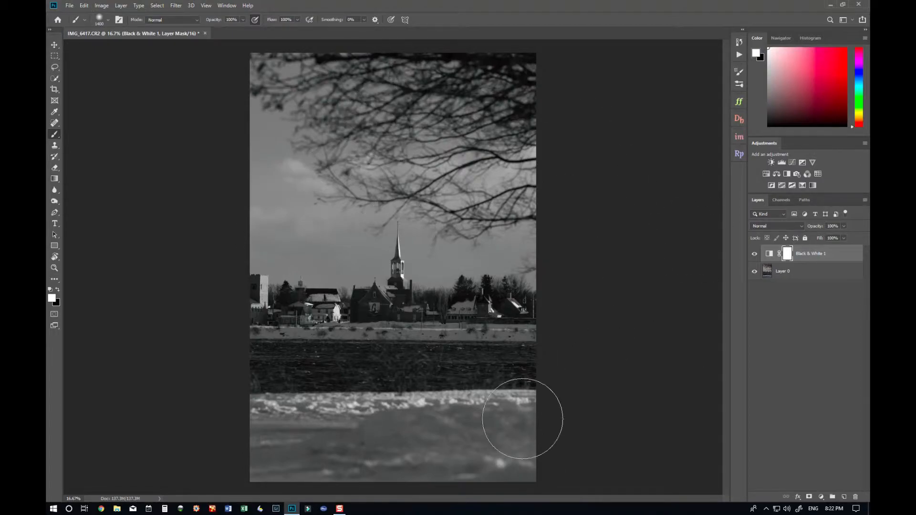
- Enlarge the brush and paint black on the Black & White layer's mask over the photo's upper half, checking the mask alone
left_click(58, 289)
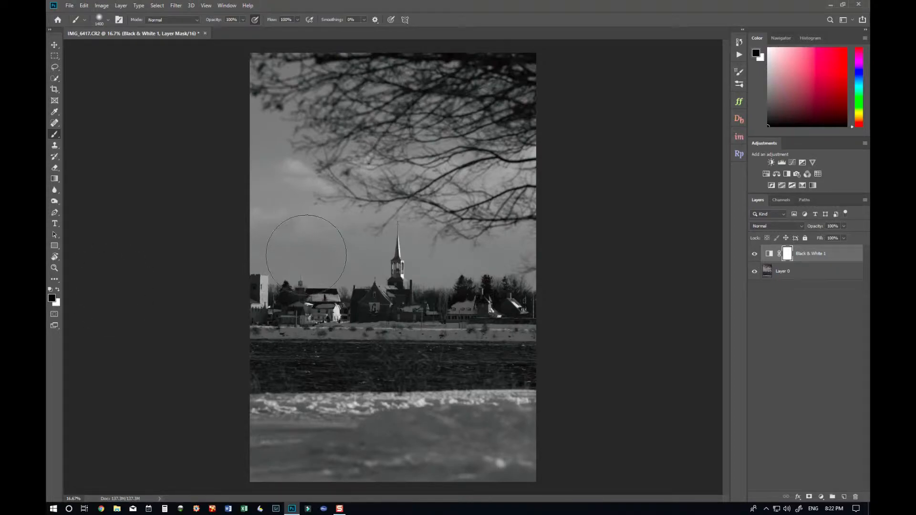
key("bracketright")
key("bracketright")
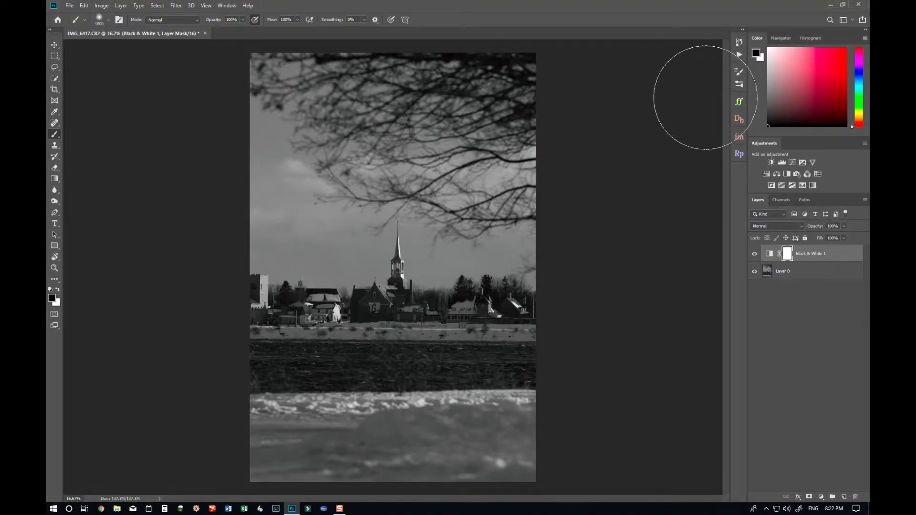
mouse_move(251, 92)
left_mouse_down()
mouse_move(541, 82)
mouse_move(554, 117)
mouse_move(429, 106)
mouse_move(316, 119)
mouse_move(218, 159)
mouse_move(584, 192)
mouse_move(263, 215)
mouse_move(203, 233)
mouse_move(584, 239)
left_mouse_up()
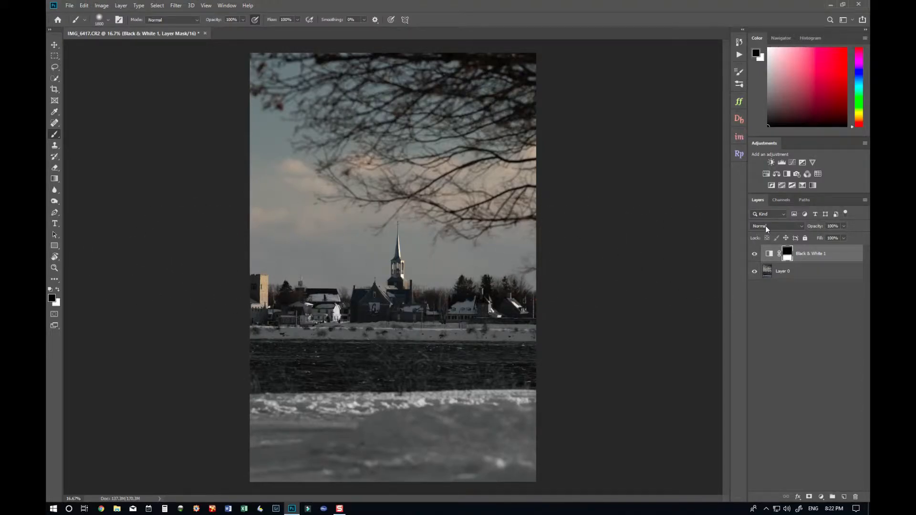
left_click(788, 255, "alt")
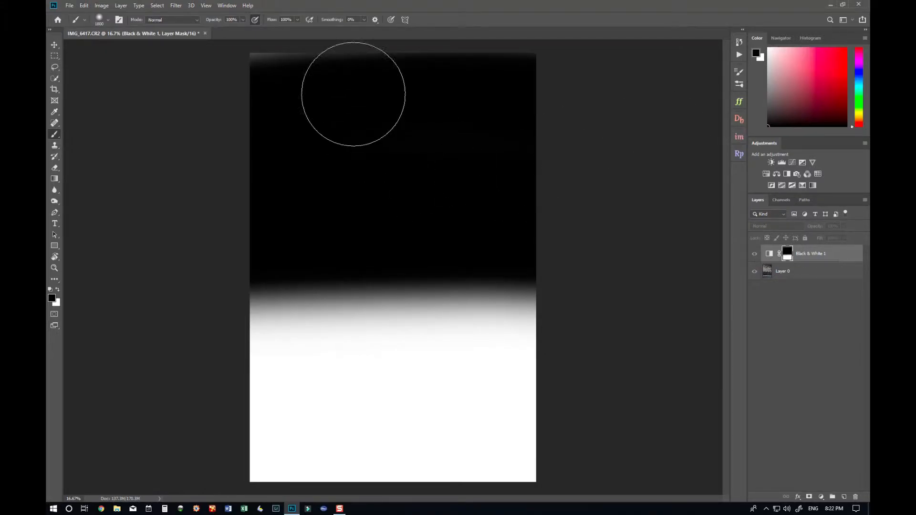
mouse_move(224, 83)
left_mouse_down()
mouse_move(547, 73)
mouse_move(594, 235)
mouse_move(425, 220)
mouse_move(279, 224)
mouse_move(194, 241)
mouse_move(599, 257)
left_mouse_up()
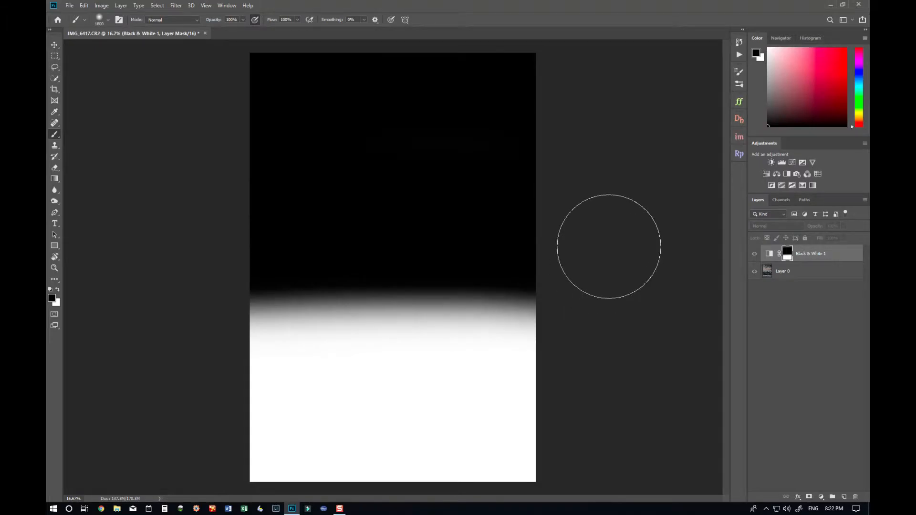
- Return from the mask view to the normal image and delete the Black & White adjustment layer
left_click(787, 255, "alt")
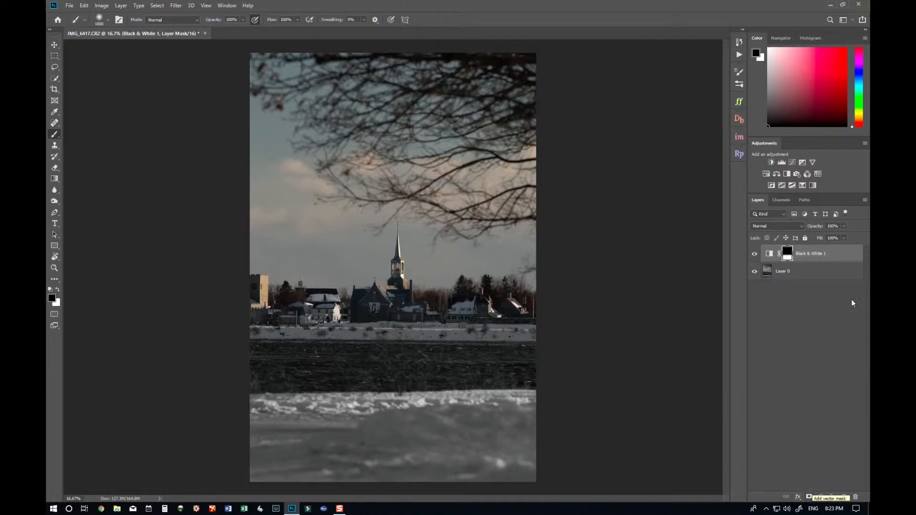
left_click_drag(840, 258, 855, 497)
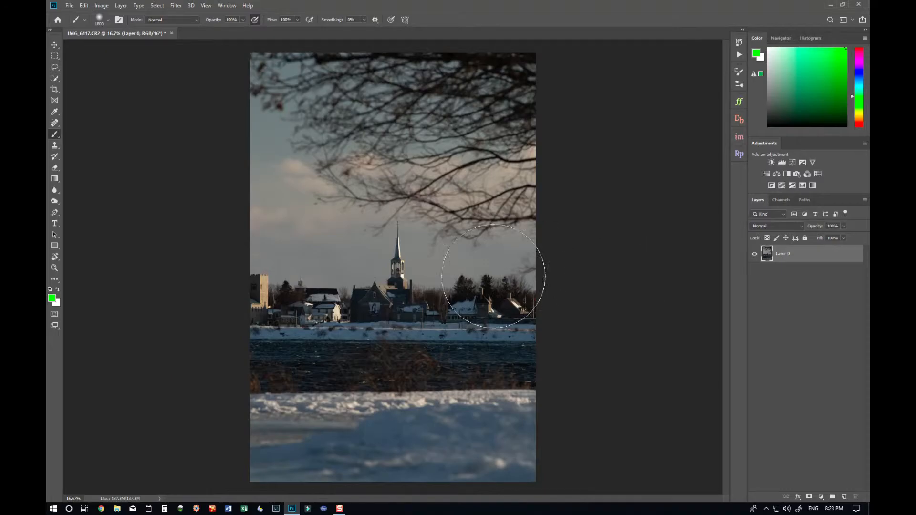
- Zoom in, shrink the brush, and add a Levels adjustment layer, moving the white input slider left to brighten the photo
key("ctrl+plus")
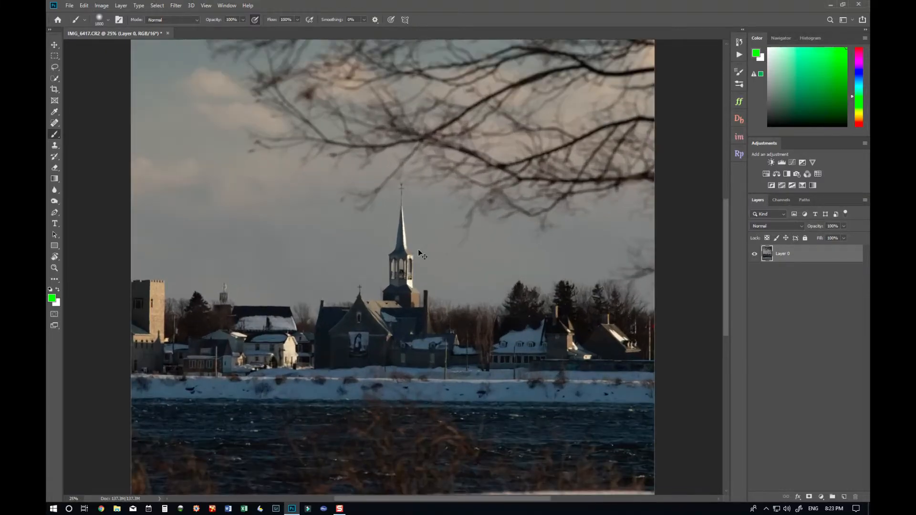
key("bracketleft")
key("bracketleft")
key("bracketleft")
key("bracketleft")
key("bracketleft")
key("bracketleft")
key("bracketleft")
key("bracketleft")
key("bracketleft")
key("bracketleft")
key("bracketleft")
key("bracketleft")
key("bracketleft")
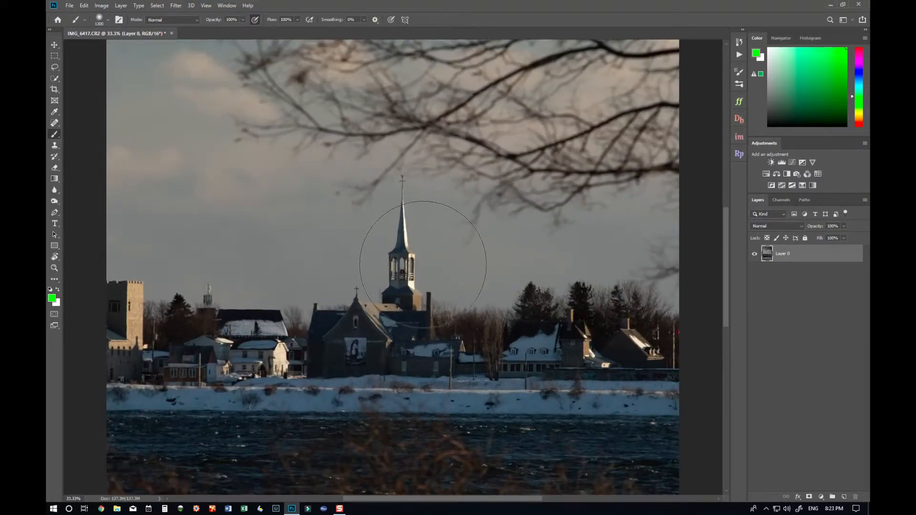
left_click(821, 497)
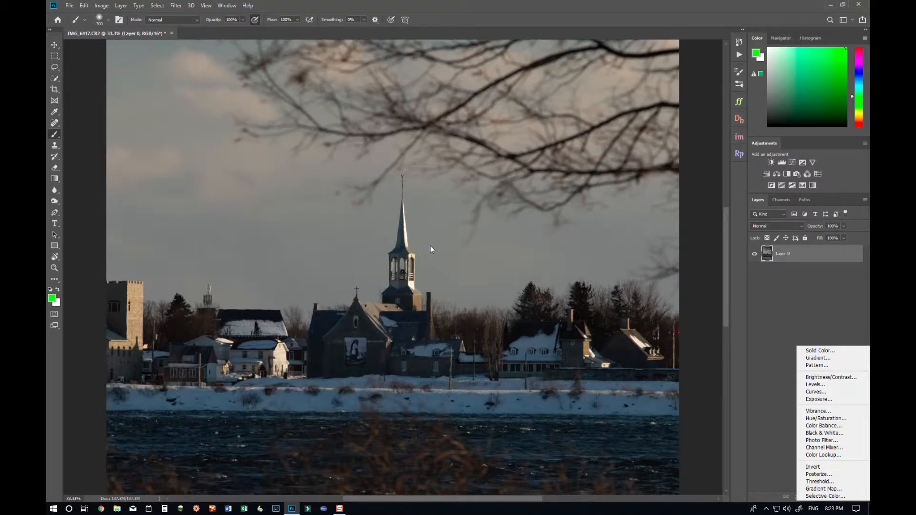
left_click(840, 387)
left_click_drag(686, 195, 623, 199)
left_click(709, 96)
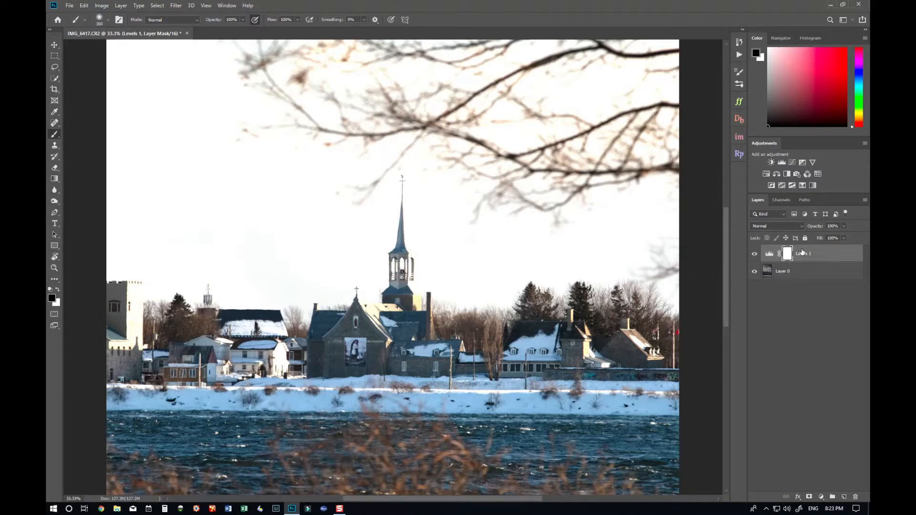
- Invert the Levels layer mask to black, then paint white around the church steeple and rooftops to reveal the brightening
key("ctrl+i")
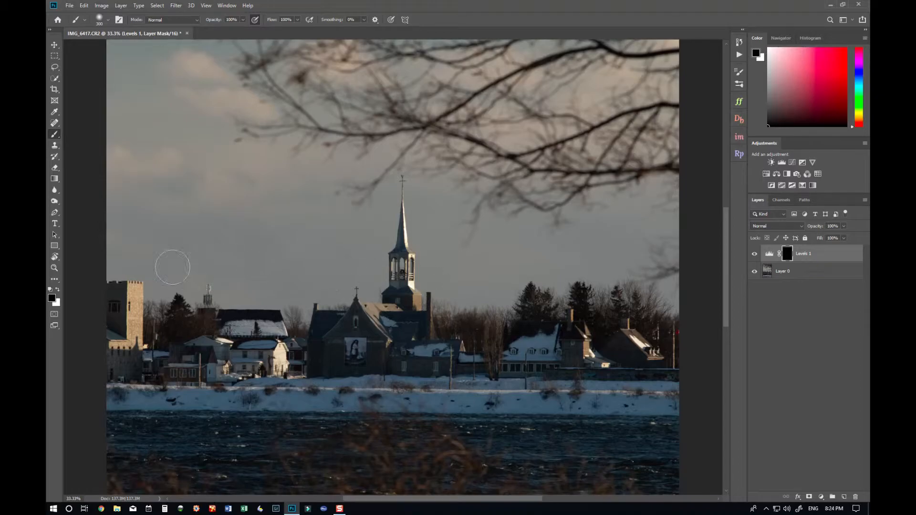
left_click(57, 290)
left_click_drag(402, 193, 408, 283)
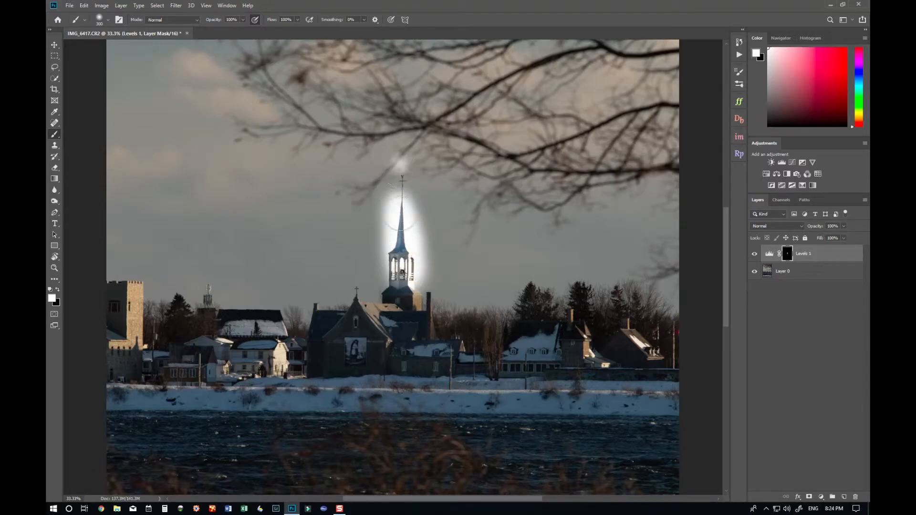
left_click_drag(399, 163, 399, 200)
mouse_move(399, 164)
left_mouse_down()
mouse_move(399, 296)
mouse_move(398, 260)
mouse_move(412, 344)
mouse_move(399, 281)
mouse_move(400, 328)
mouse_move(380, 289)
mouse_move(378, 372)
mouse_move(354, 331)
mouse_move(350, 374)
mouse_move(314, 325)
mouse_move(352, 359)
mouse_move(381, 310)
mouse_move(426, 348)
mouse_move(439, 309)
mouse_move(469, 356)
mouse_move(485, 331)
mouse_move(525, 371)
mouse_move(514, 330)
mouse_move(529, 326)
mouse_move(561, 358)
mouse_move(572, 355)
mouse_move(565, 316)
mouse_move(607, 333)
mouse_move(644, 387)
left_mouse_up()
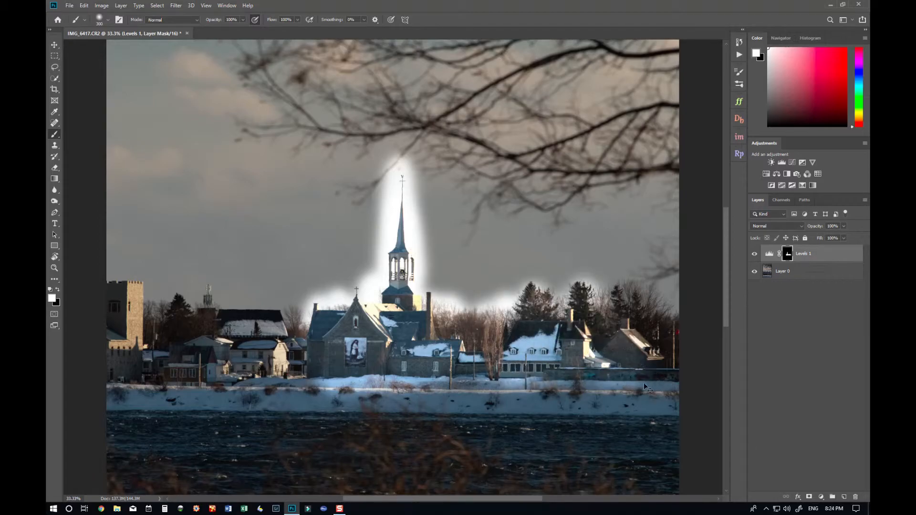
key("ctrl+0")
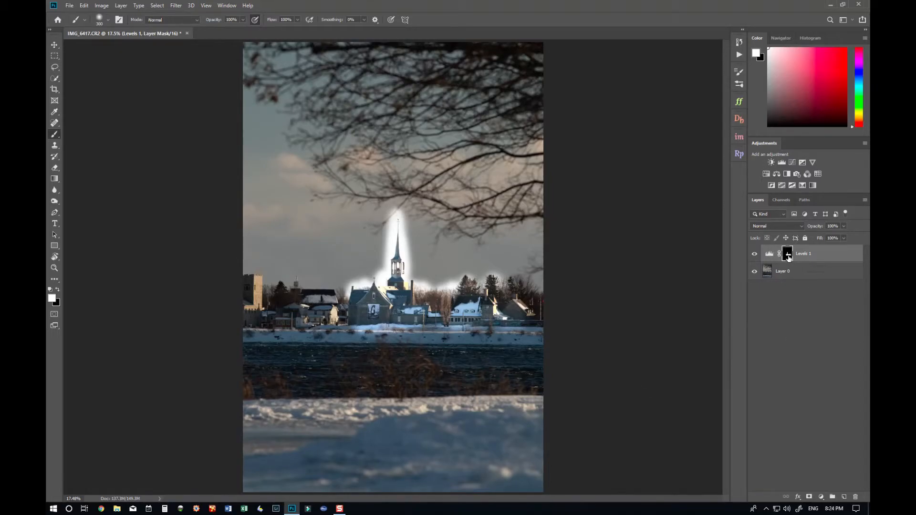
- Select the Levels adjustment layer and delete it
left_click(788, 257, "alt")
left_click(787, 257, "alt")
left_click_drag(848, 257, 855, 497)
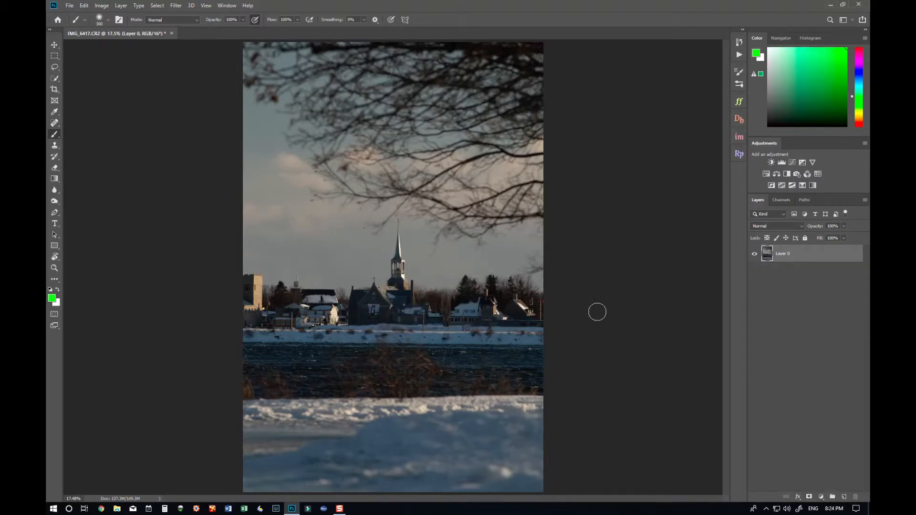